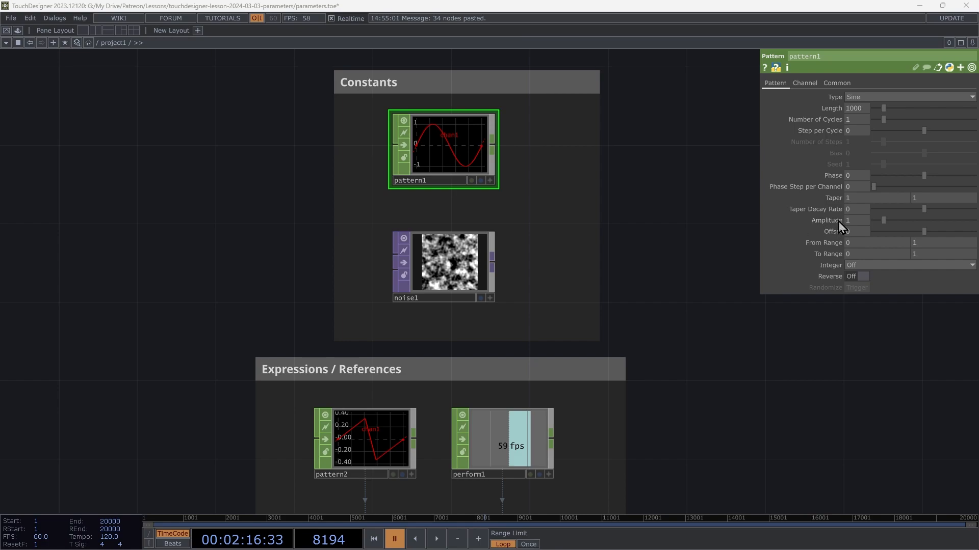
# Step: Expand pattern1's Amplitude parameter and switch its mode to Expression, to Bind and back to Constant
pyautogui.click(839, 221)
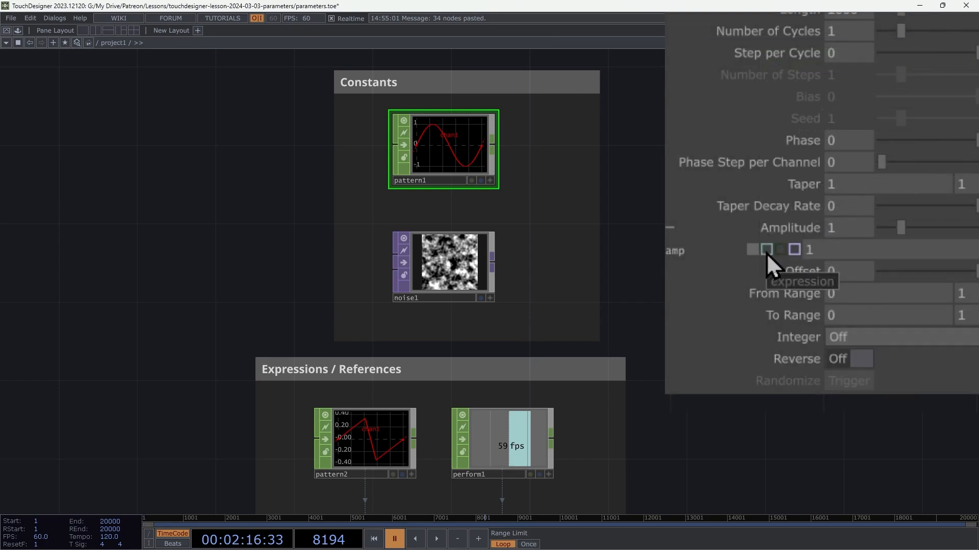
pyautogui.click(766, 251)
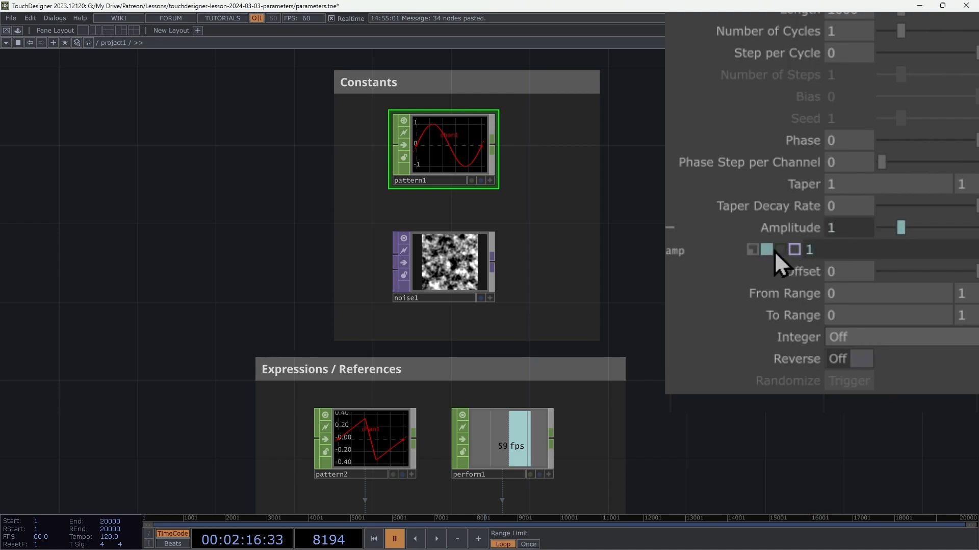
pyautogui.click(794, 250)
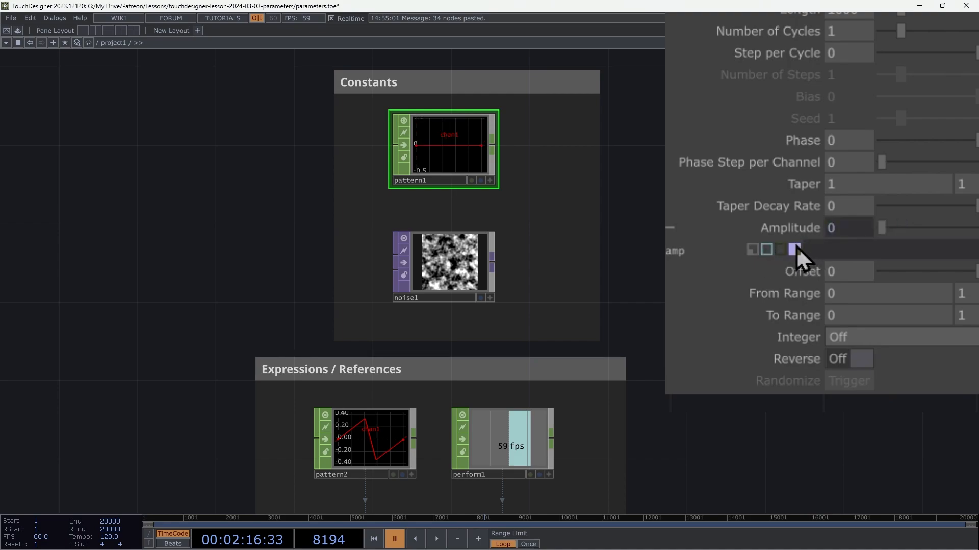
pyautogui.click(754, 251)
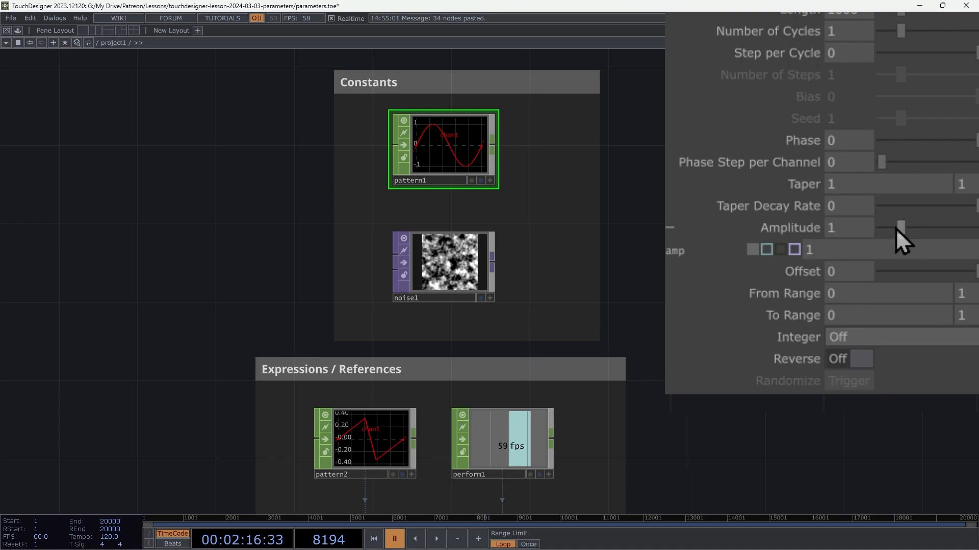
# Step: Set pattern1's constant Amplitude to 2.98, switch the parameter to Expression mode and try to adjust its value
pyautogui.moveTo(899, 228); pyautogui.dragTo(944, 228)
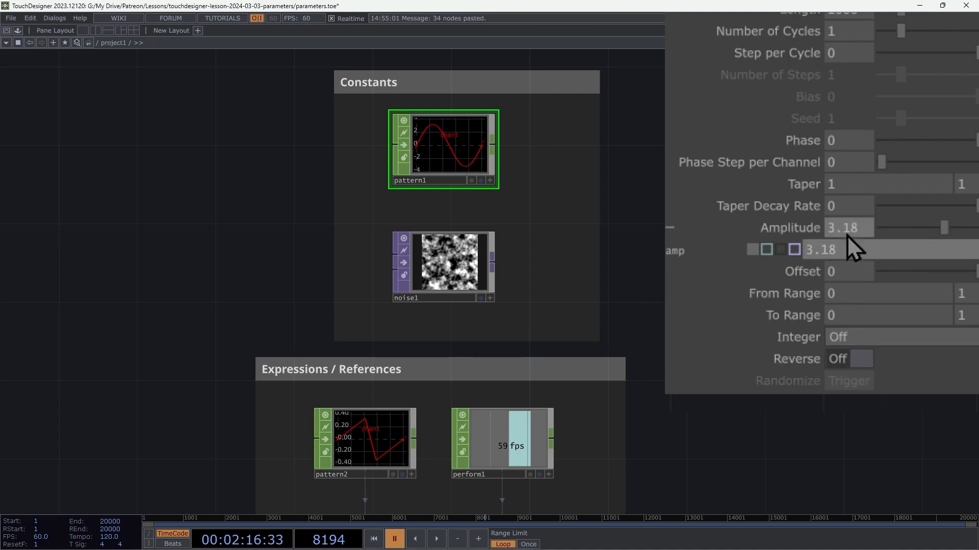
pyautogui.moveTo(847, 228); pyautogui.dragTo(849, 208, button='middle')
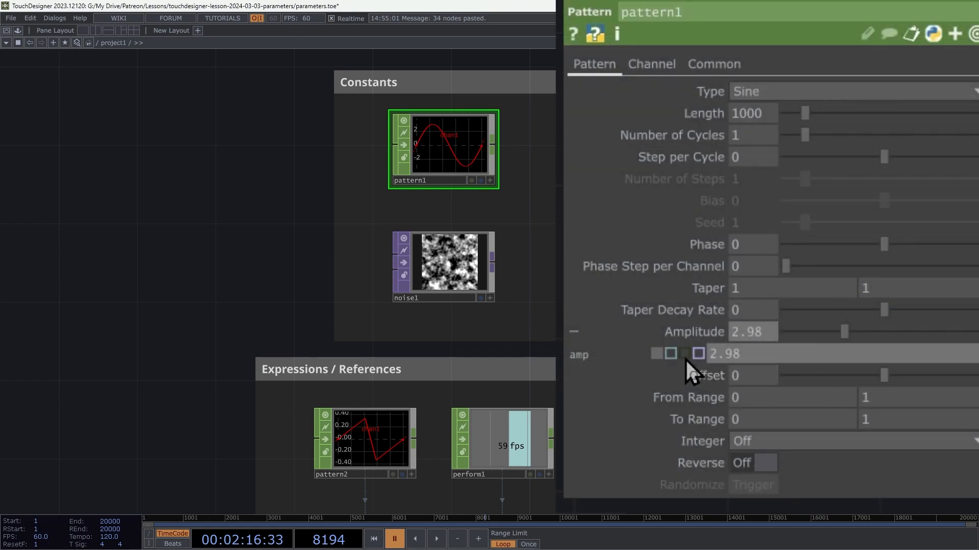
pyautogui.click(669, 354)
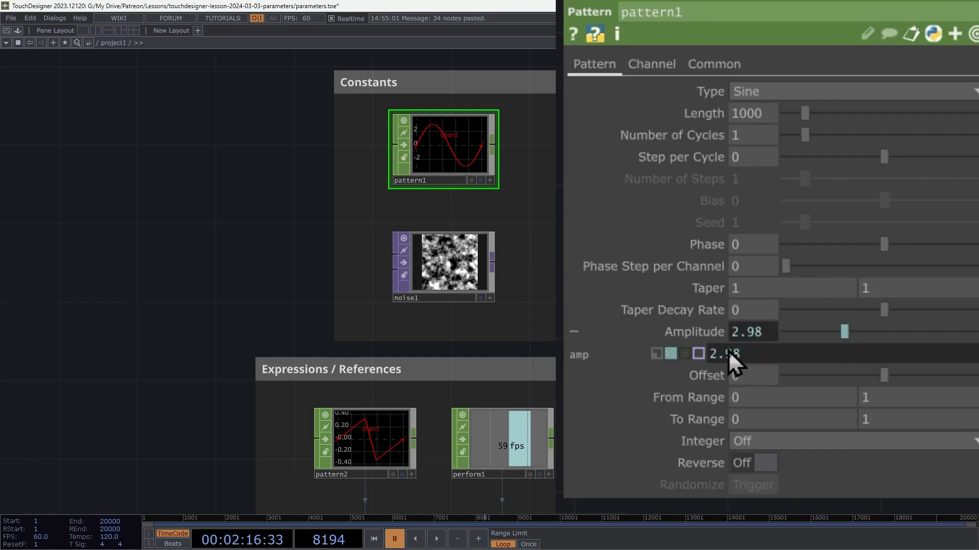
pyautogui.moveTo(851, 331); pyautogui.dragTo(893, 339)
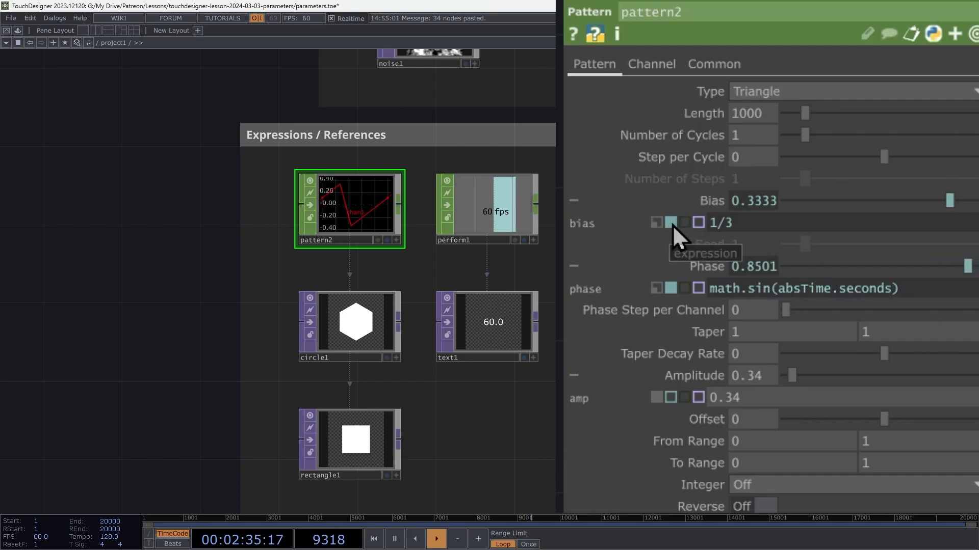
# Step: Examine the expressions driving the Bias and Phase parameters of pattern2
pyautogui.click(752, 220)
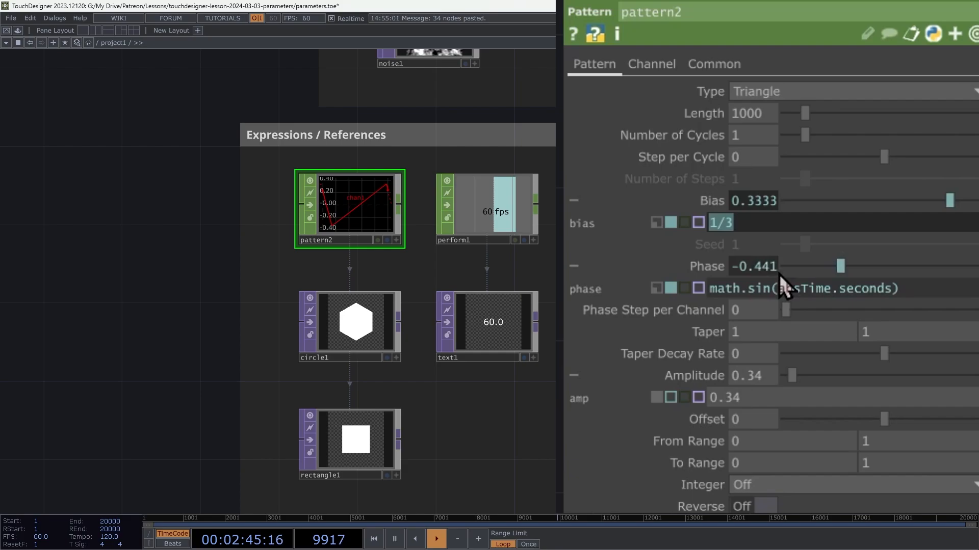
pyautogui.moveTo(778, 291)
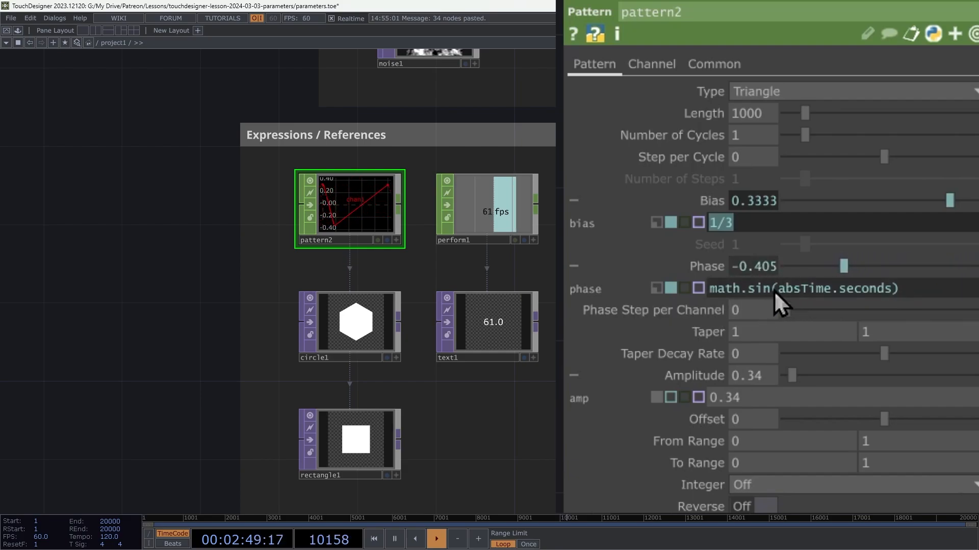
pyautogui.moveTo(726, 288)
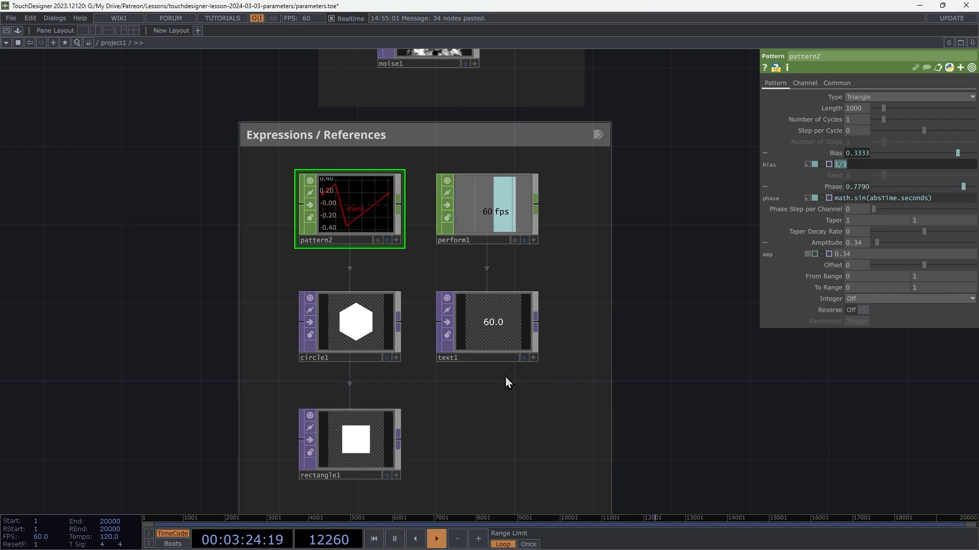
# Step: Inspect how circle1's two Radius expressions reference the Amplitude parameter of pattern2
pyautogui.click(373, 321)
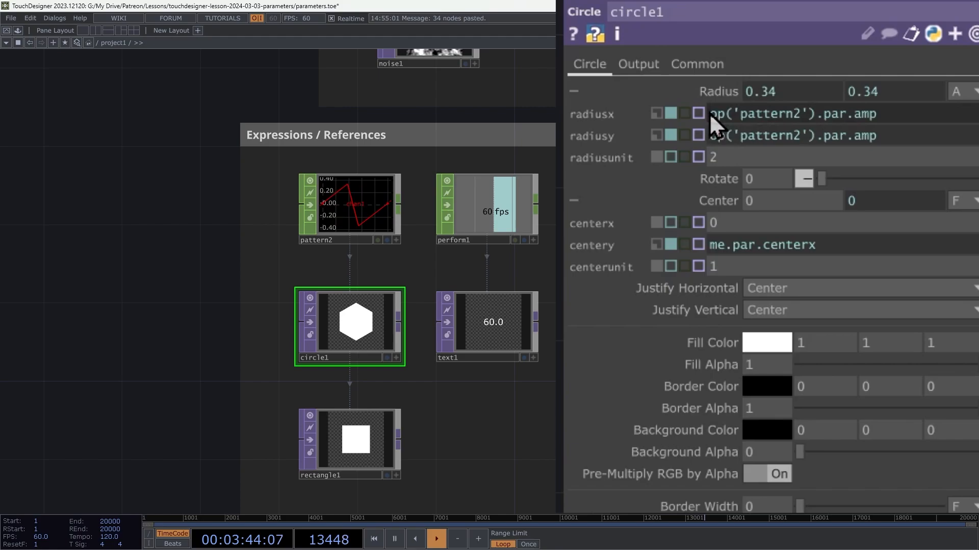
pyautogui.moveTo(708, 113)
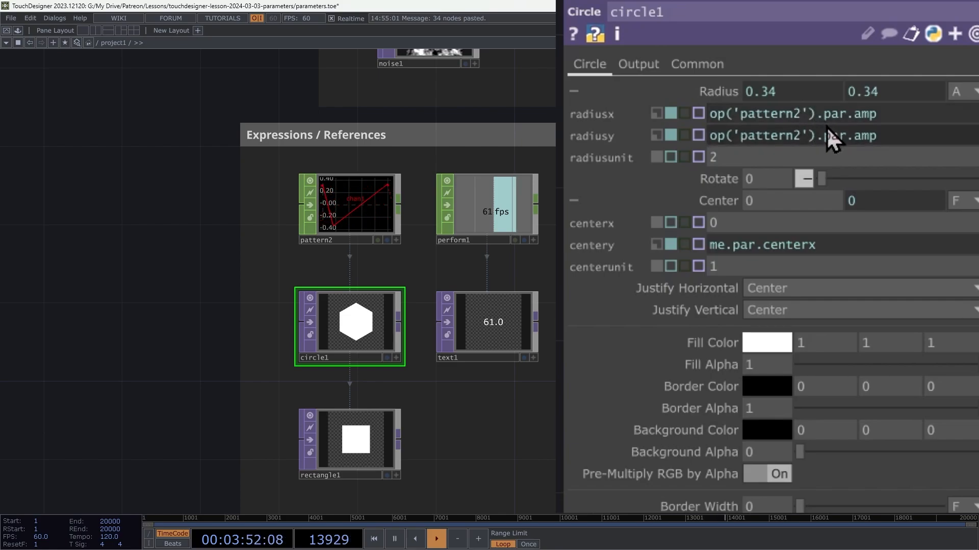
pyautogui.moveTo(861, 111)
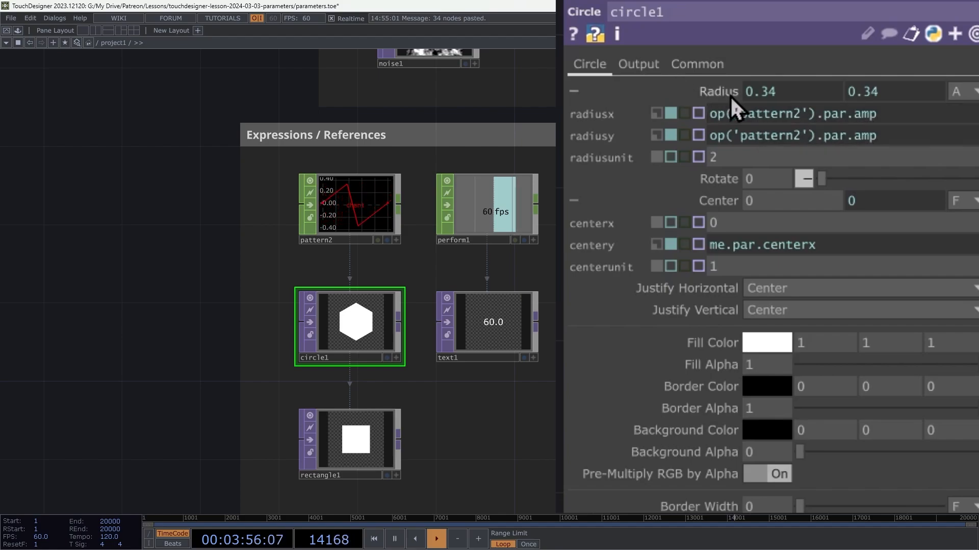
pyautogui.moveTo(729, 96)
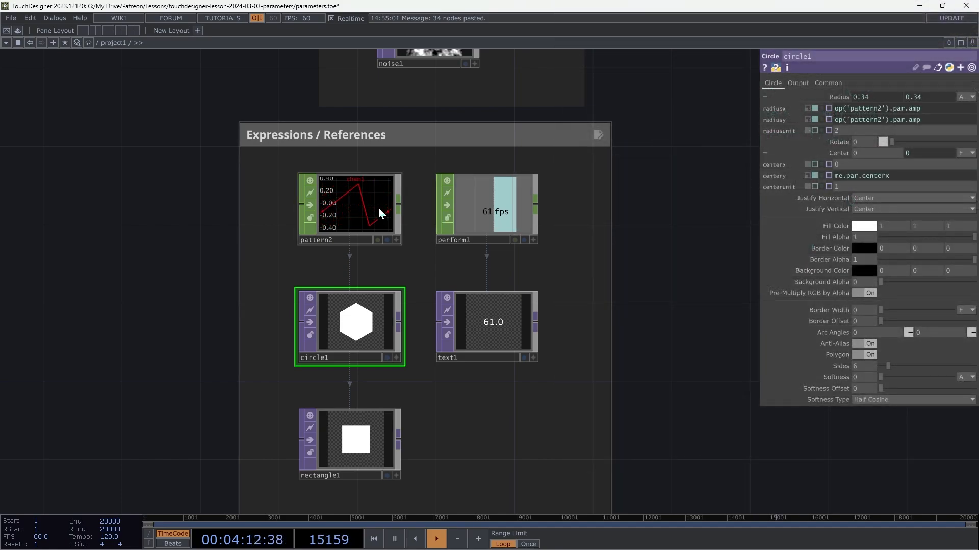
# Step: Raise the Amplitude of pattern2 to 1.57
pyautogui.click(378, 208)
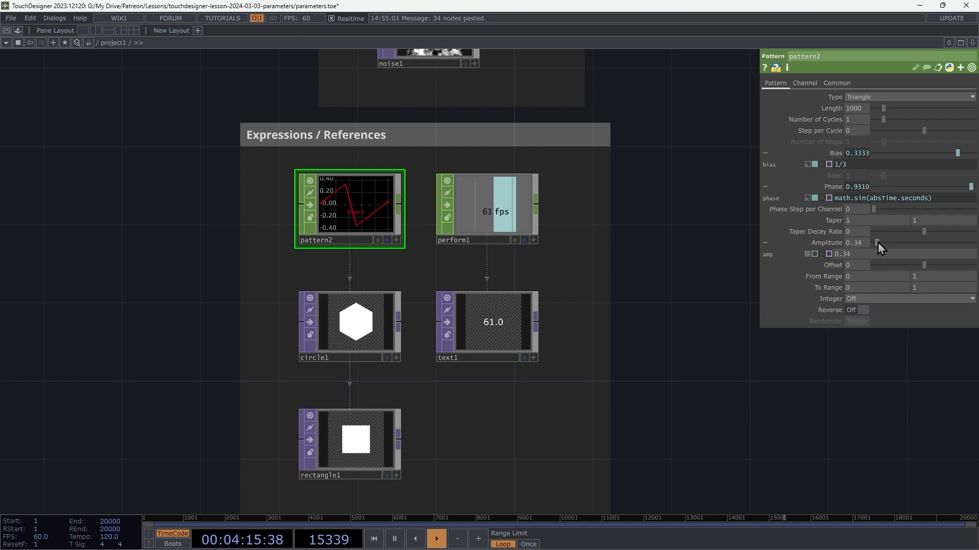
pyautogui.moveTo(877, 243)
pyautogui.mouseDown()
pyautogui.moveTo(904, 246)
pyautogui.moveTo(869, 253)
pyautogui.moveTo(890, 253)
pyautogui.mouseUp()
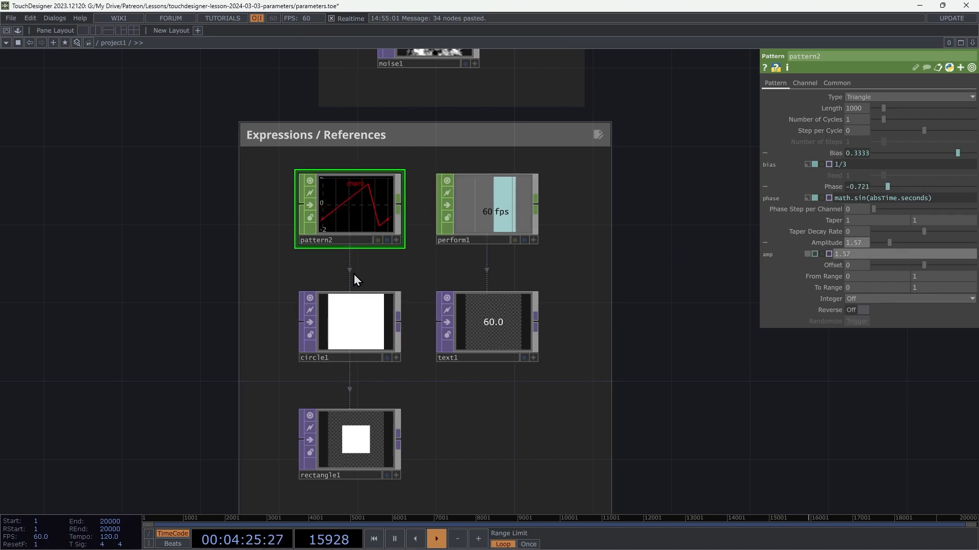
# Step: Set the Center X of circle1 to 0.7, with its Center Y following through the me.par.centerx expression
pyautogui.click(367, 322)
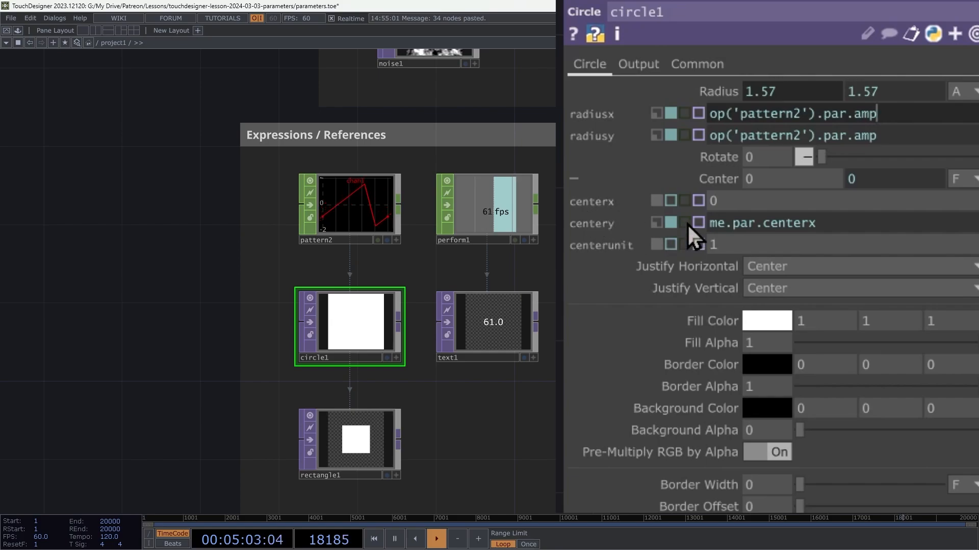
pyautogui.middleClick(732, 200)
pyautogui.moveTo(732, 200); pyautogui.dragTo(772, 155, button='middle')
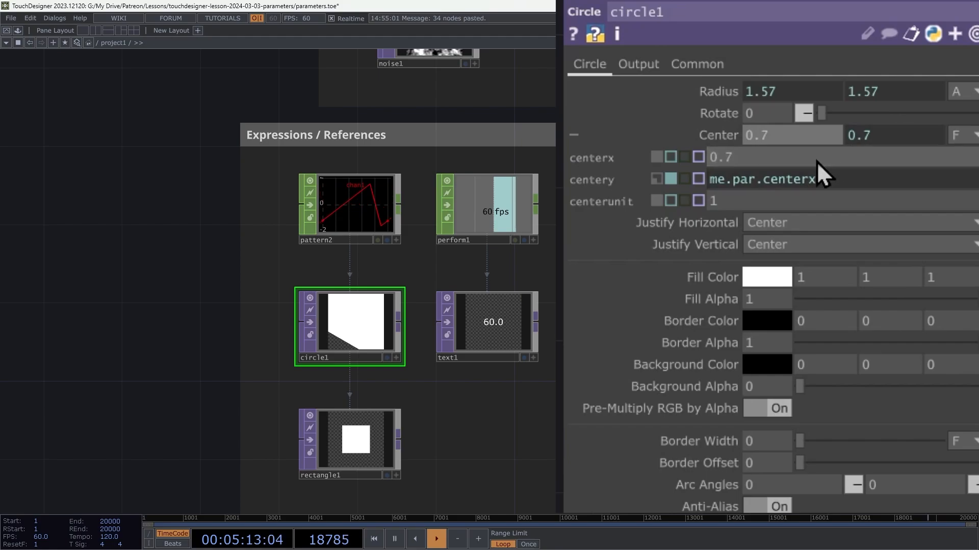
pyautogui.moveTo(763, 137)
pyautogui.mouseDown(button='middle')
pyautogui.moveTo(763, 164)
pyautogui.moveTo(739, 164)
pyautogui.moveTo(795, 164)
pyautogui.moveTo(844, 136)
pyautogui.moveTo(738, 136)
pyautogui.moveTo(771, 137)
pyautogui.moveTo(762, 136)
pyautogui.mouseUp(button='middle')
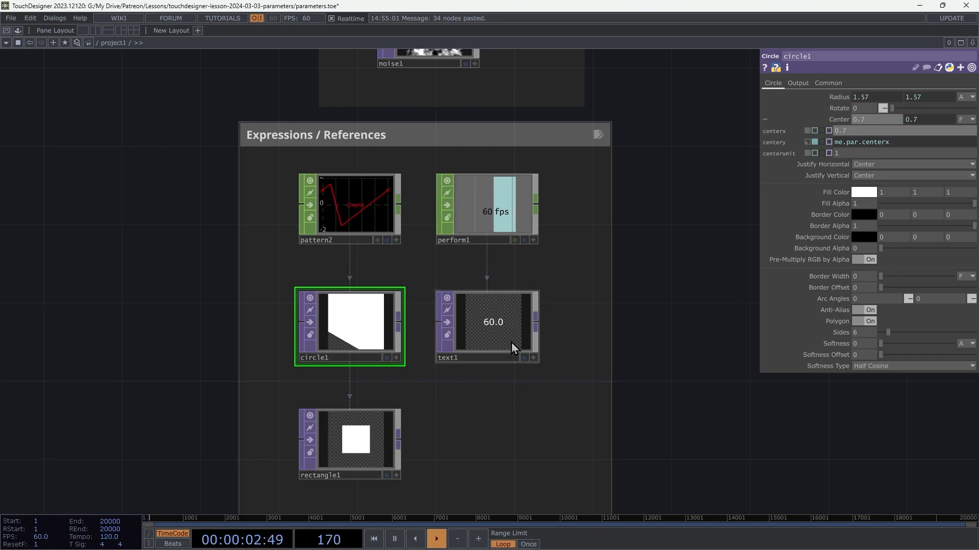
# Step: Compare text1's Text expression, which reads a channel of perform1, with the parameter reference in circle1's Center Y
pyautogui.click(509, 324)
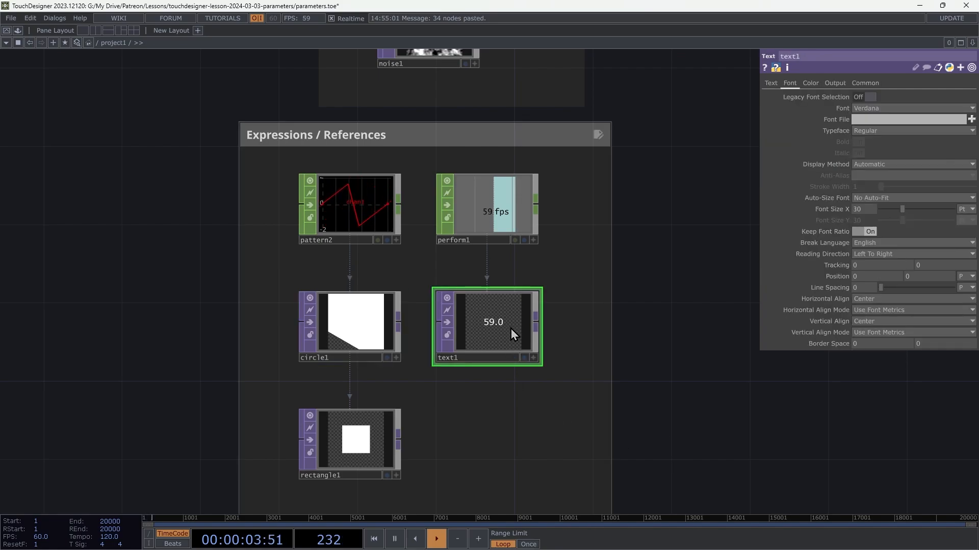
pyautogui.click(771, 83)
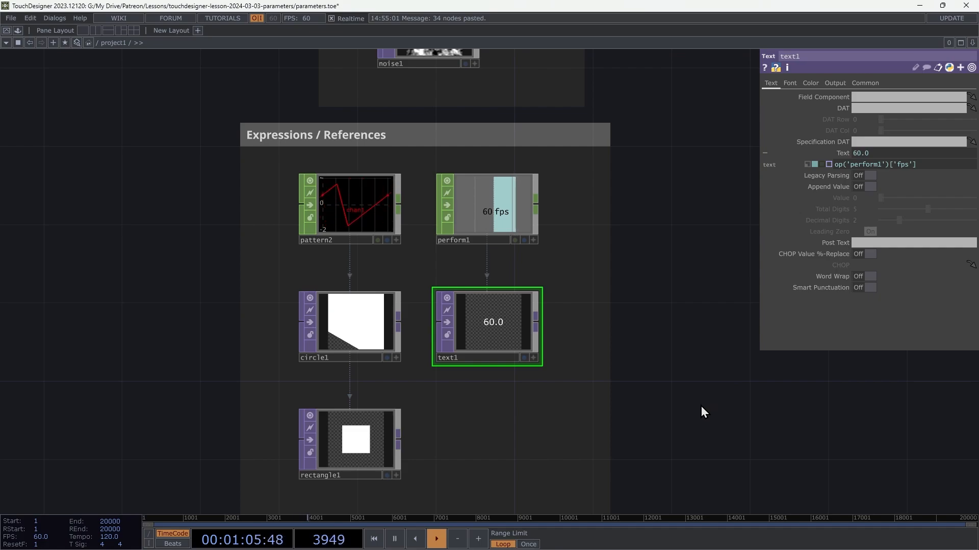
pyautogui.click(376, 333)
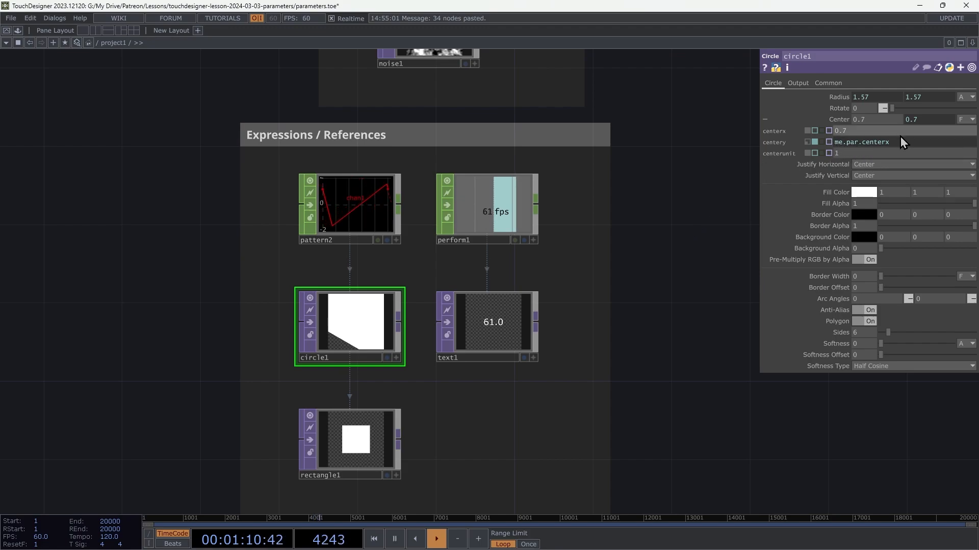
pyautogui.moveTo(853, 142)
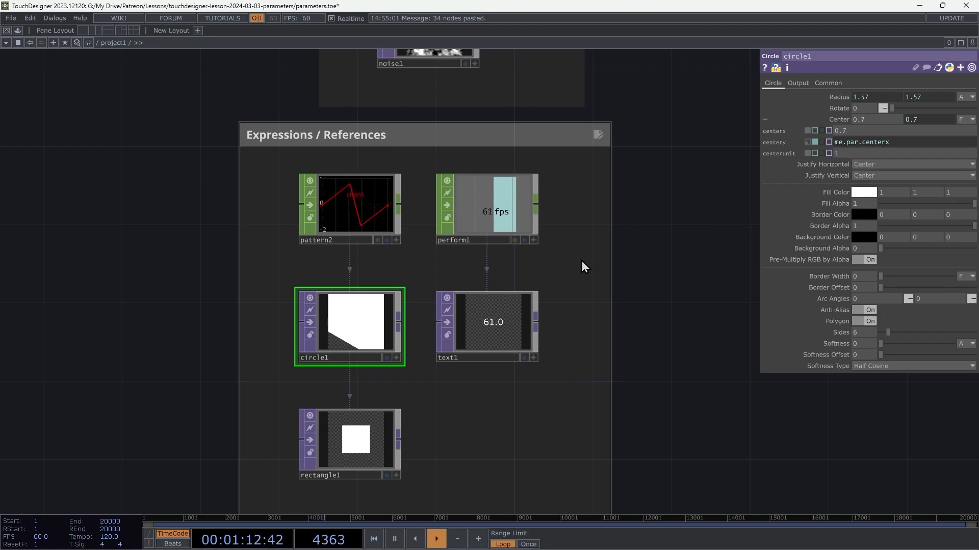
pyautogui.click(516, 304)
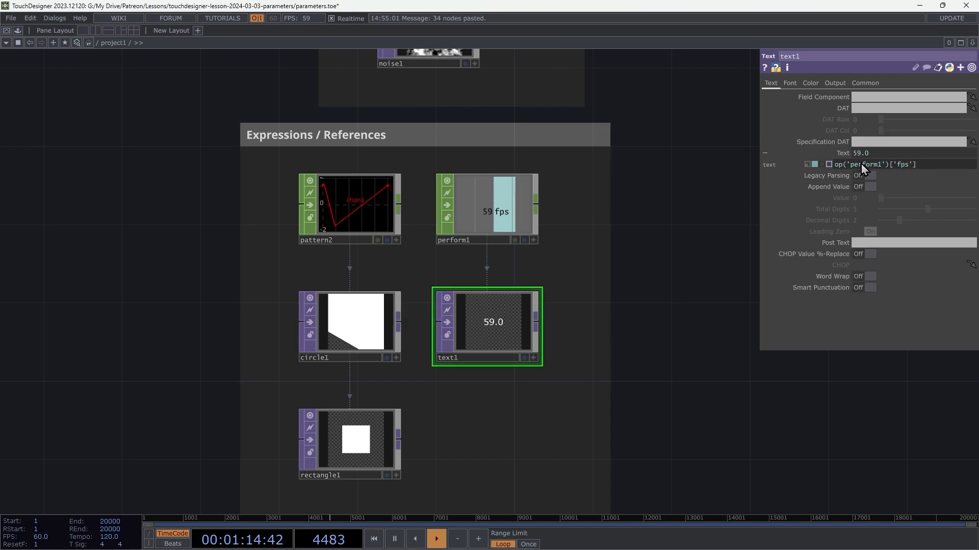
pyautogui.moveTo(869, 168)
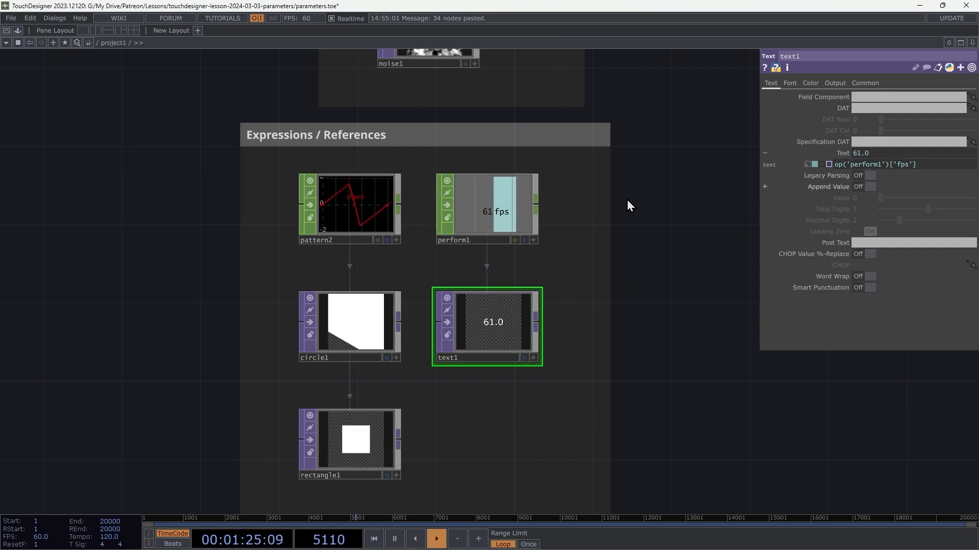
# Step: Reference circle1's Rotate parameter in rectangle1's Rotate, using the expression op('circle1').par.rotate*4
pyautogui.click(366, 317)
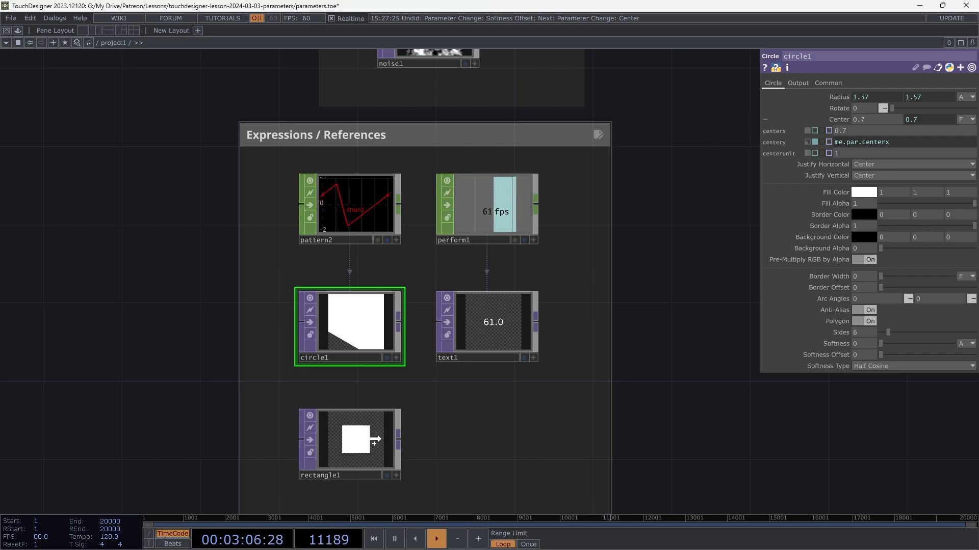
pyautogui.click(352, 438)
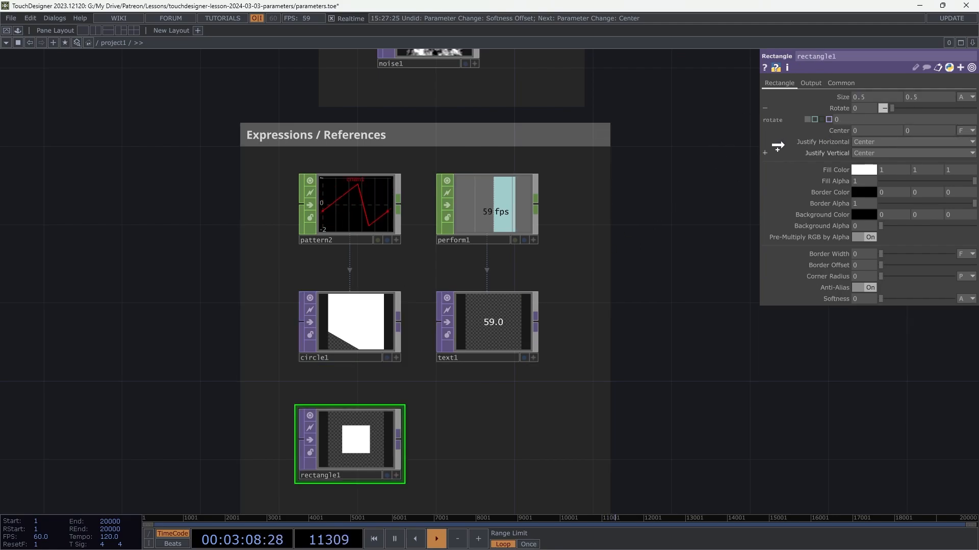
pyautogui.moveTo(817, 119); pyautogui.dragTo(838, 110)
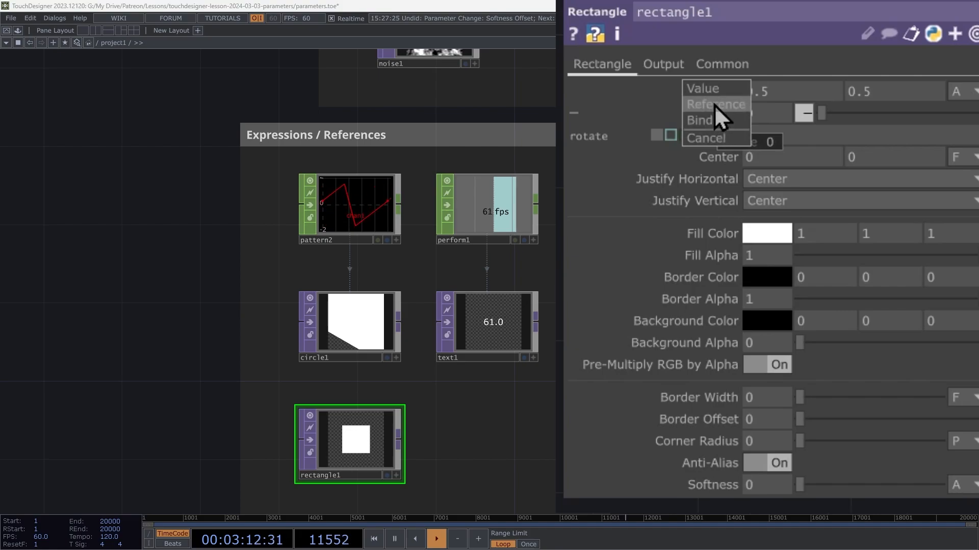
pyautogui.click(718, 104)
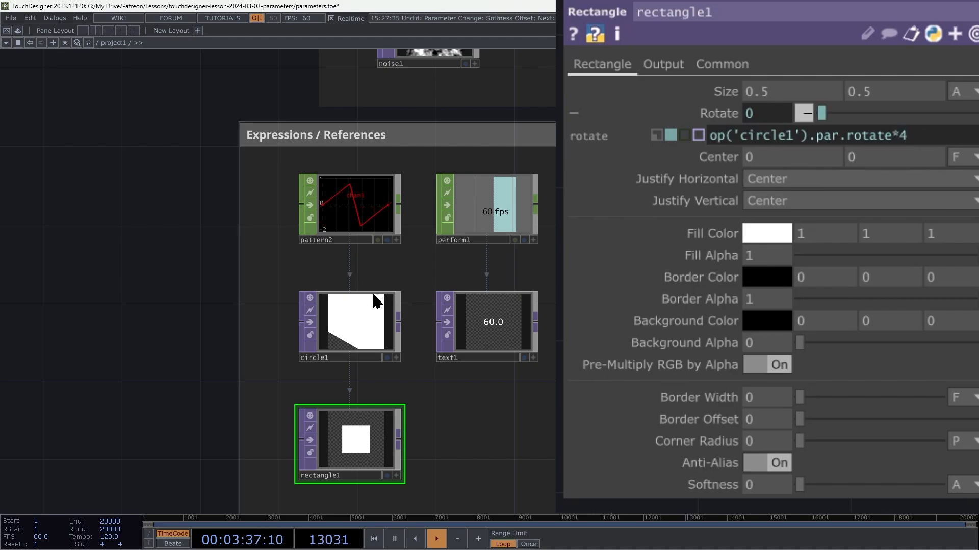
# Step: Vary circle1's Rotate value to test the rotation reference on rectangle1, leaving it at 0
pyautogui.click(350, 298)
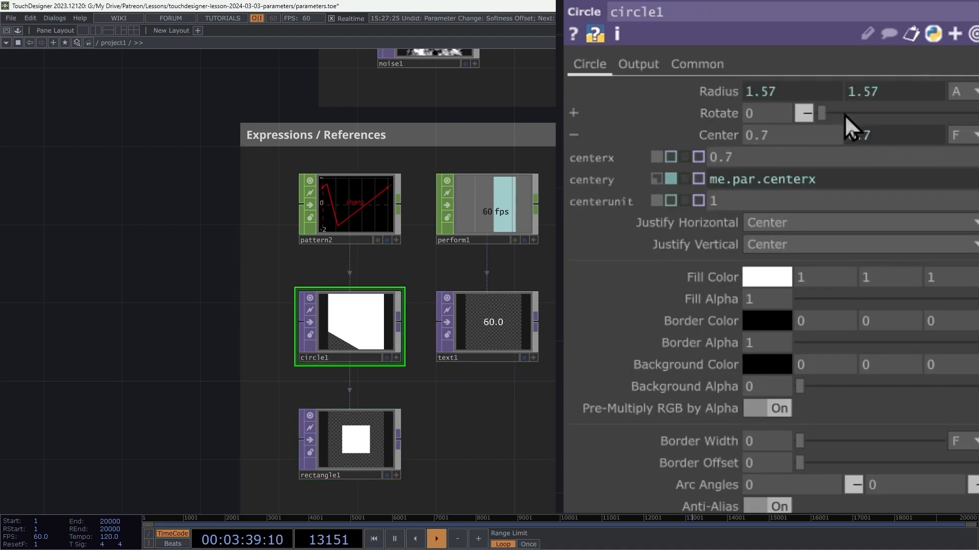
pyautogui.moveTo(825, 116); pyautogui.dragTo(834, 167)
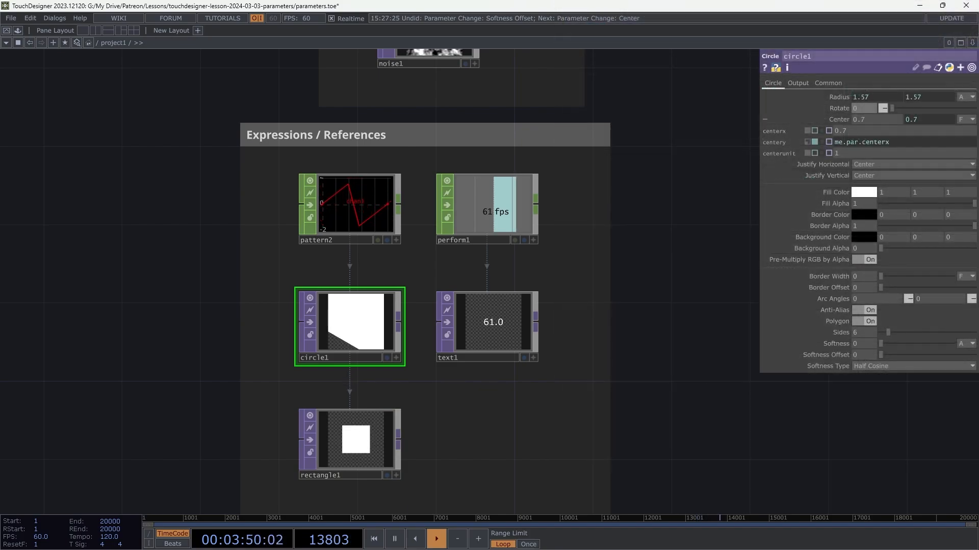
# Step: Make perform1's viewer active and link its fps channel to circle1's Rotate as a CHOP Reference
pyautogui.click(532, 240)
pyautogui.moveTo(490, 213); pyautogui.dragTo(828, 108)
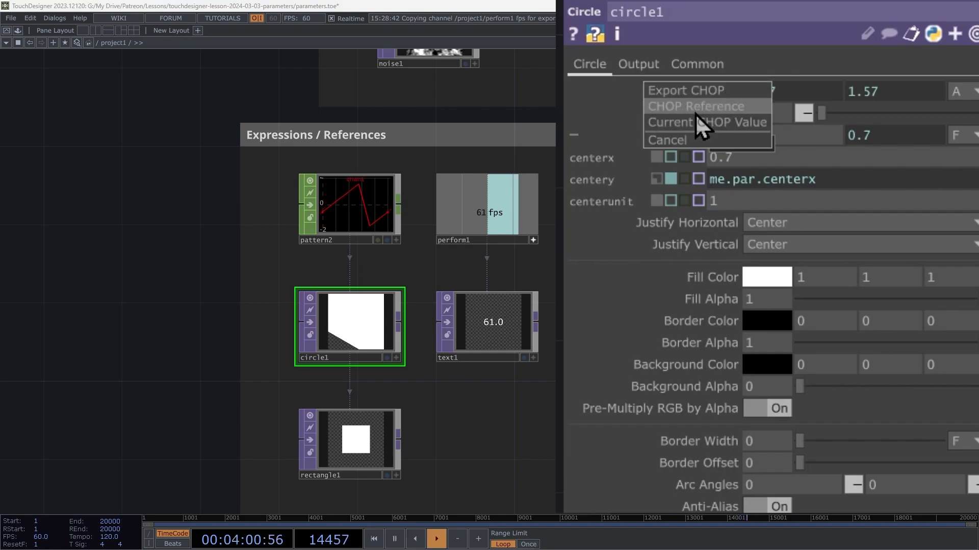
pyautogui.click(695, 108)
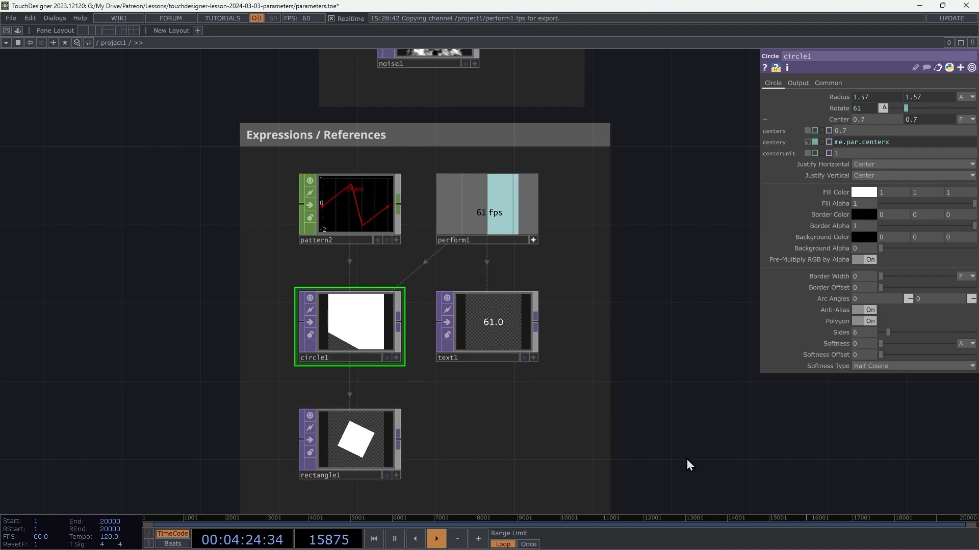
pyautogui.moveTo(684, 465); pyautogui.dragTo(686, 426)
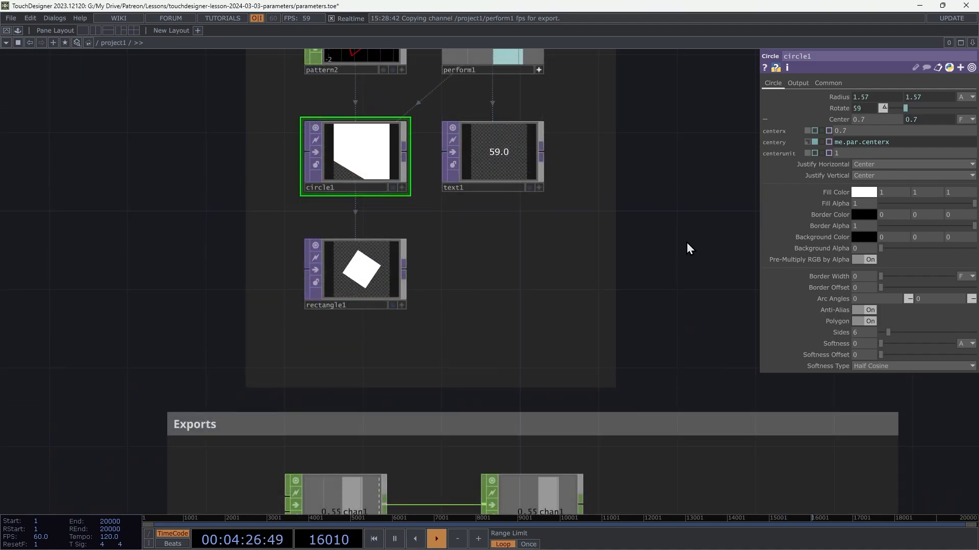
pyautogui.moveTo(686, 243); pyautogui.dragTo(683, 407)
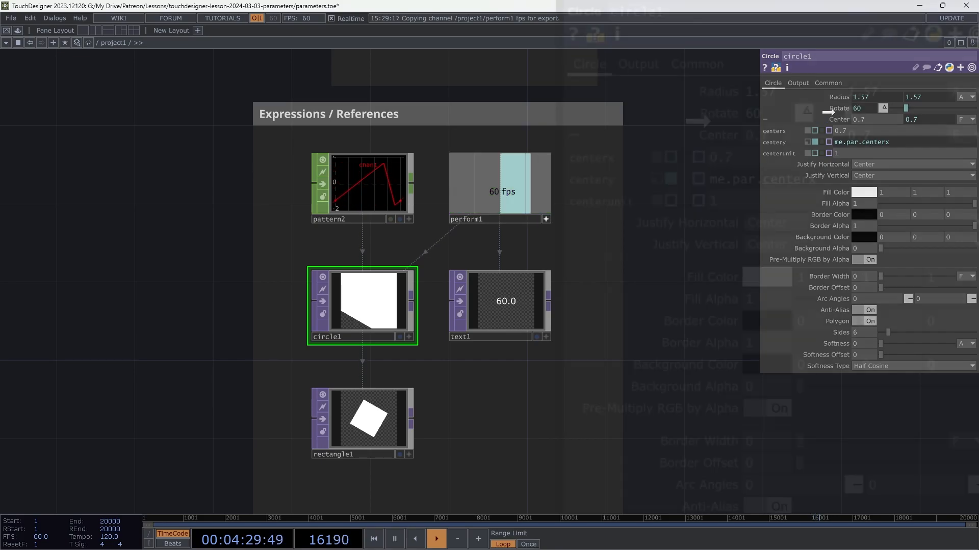
# Step: Add a Null CHOP to the output of constant1 in the Exports section
pyautogui.moveTo(826, 111); pyautogui.dragTo(834, 110)
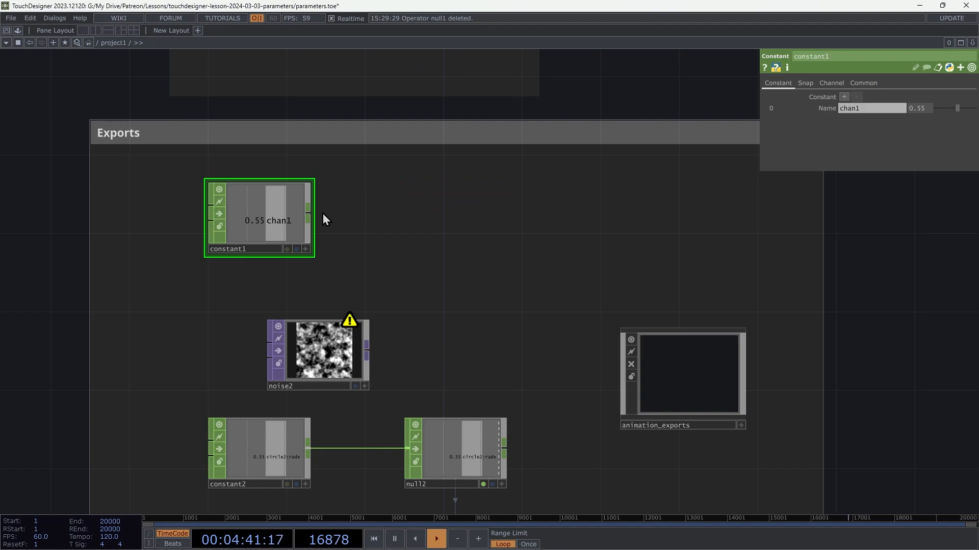
pyautogui.moveTo(308, 217); pyautogui.dragTo(447, 234)
pyautogui.click(460, 225)
pyautogui.click(422, 209)
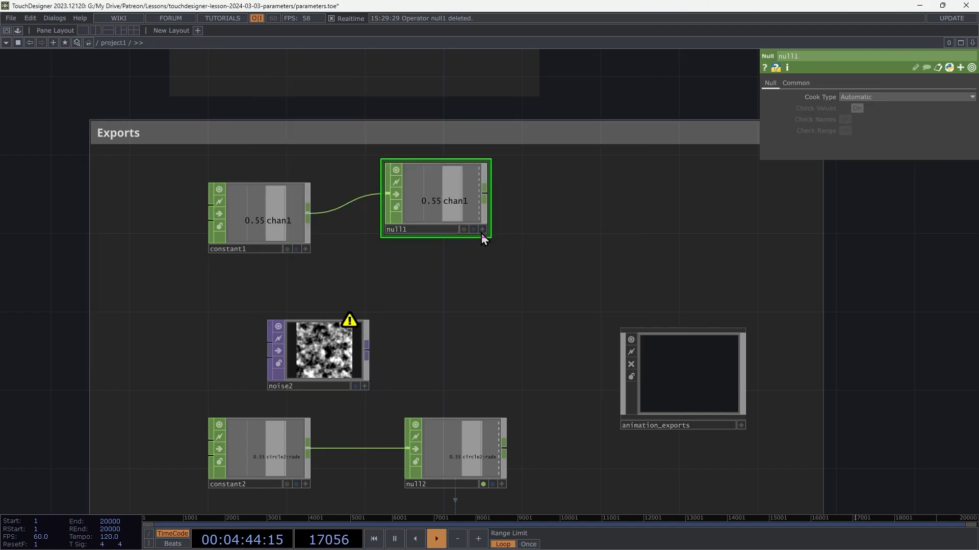
# Step: Export null1's chan1 channel to noise2's Amplitude, and deactivate null1's viewer
pyautogui.moveTo(456, 203); pyautogui.dragTo(826, 187)
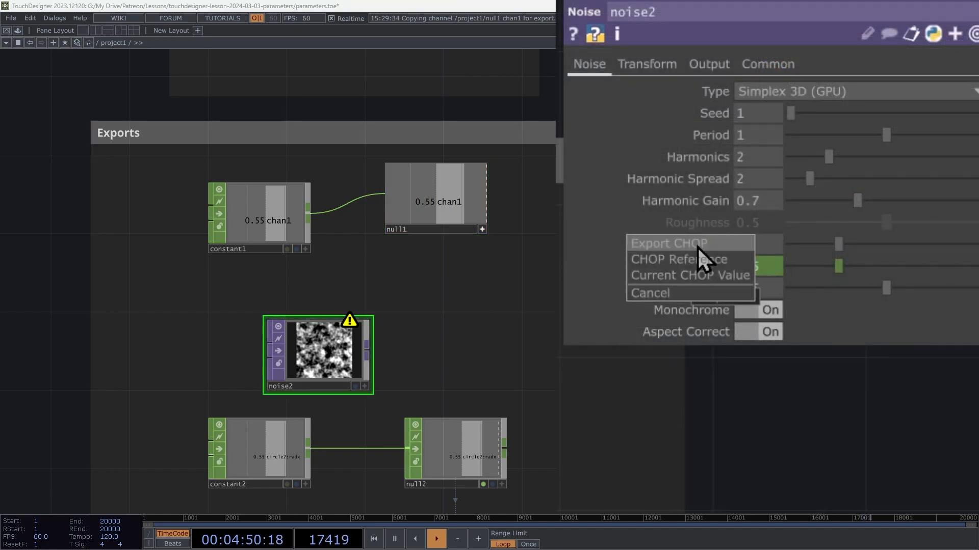
pyautogui.click(646, 247)
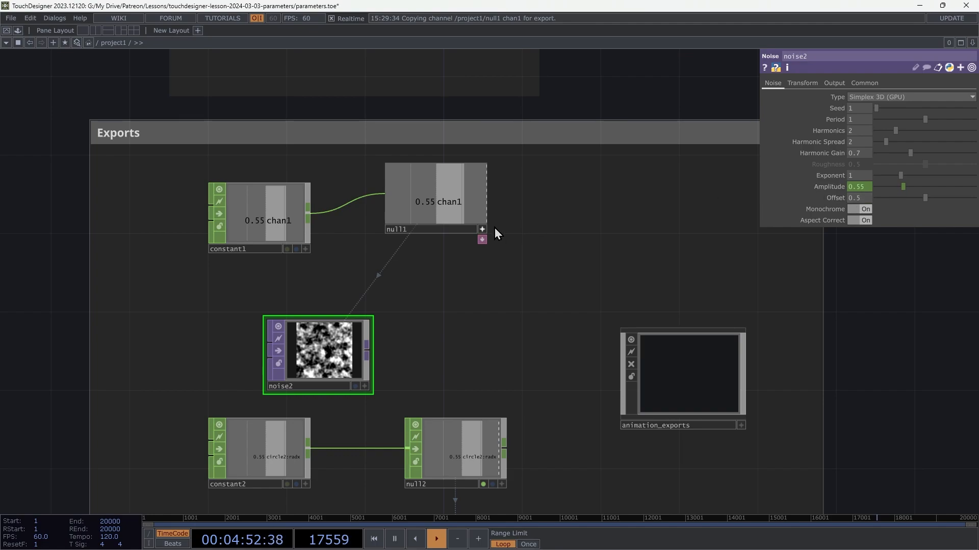
pyautogui.click(484, 232)
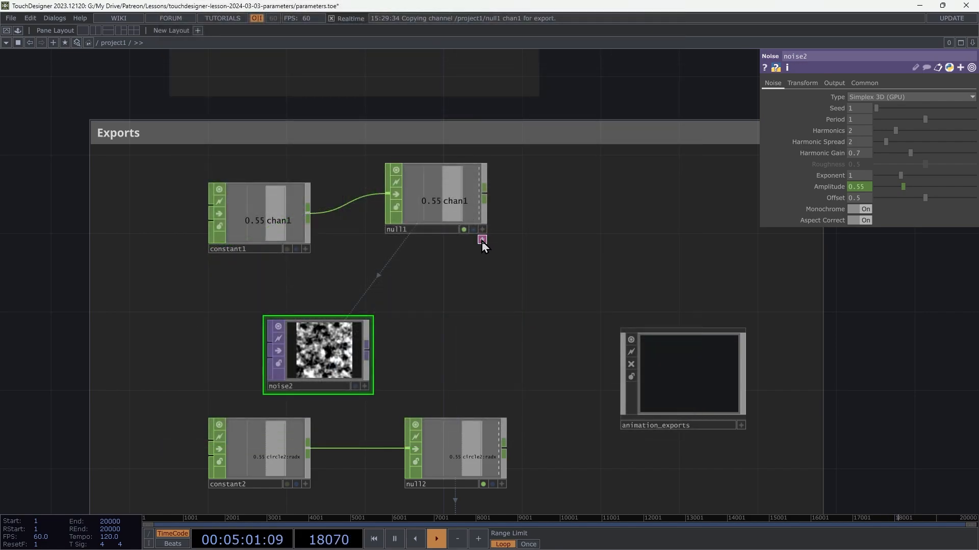
# Step: Expand null1's docked export table to examine its name, index and path columns, and collapse it again
pyautogui.click(482, 240)
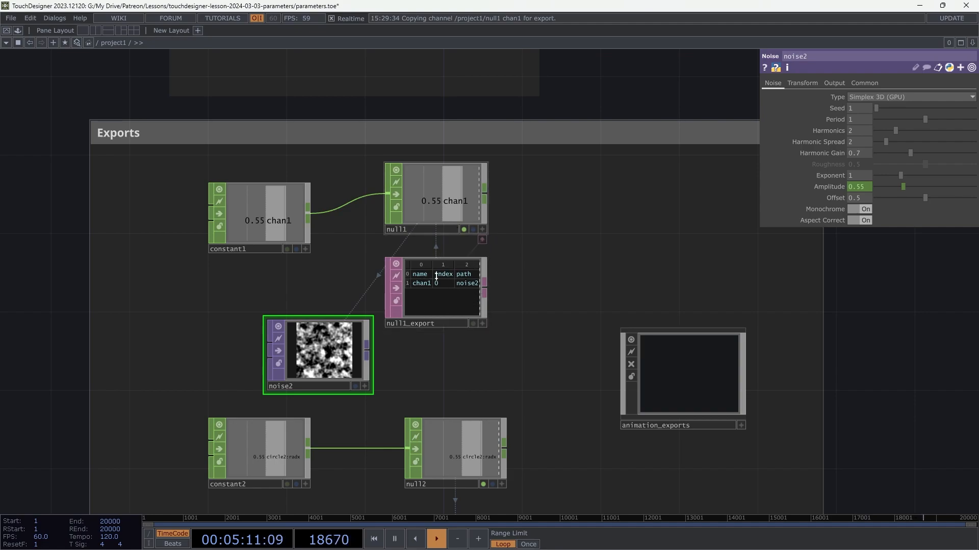
pyautogui.click(483, 240)
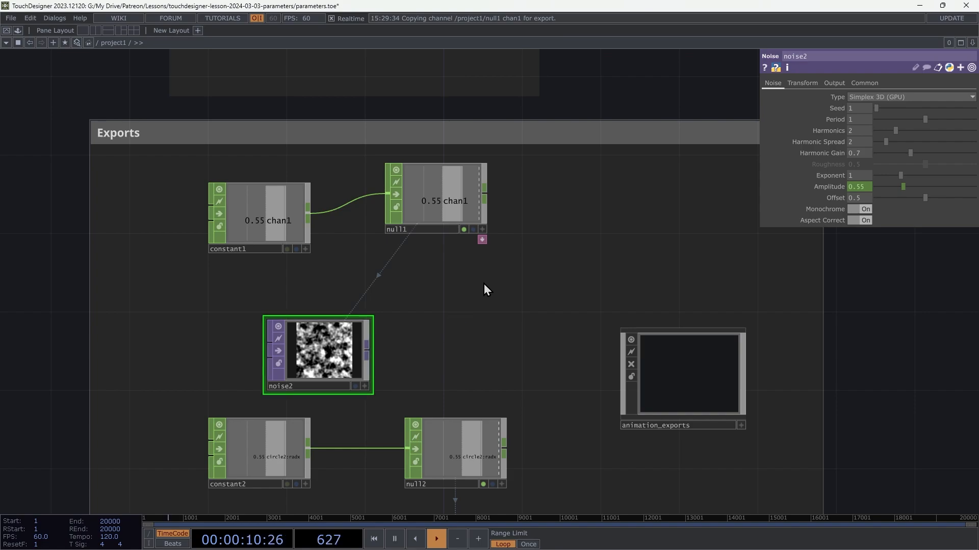
# Step: Turn off null1's export and set noise2's Amplitude to 1.33
pyautogui.click(465, 212)
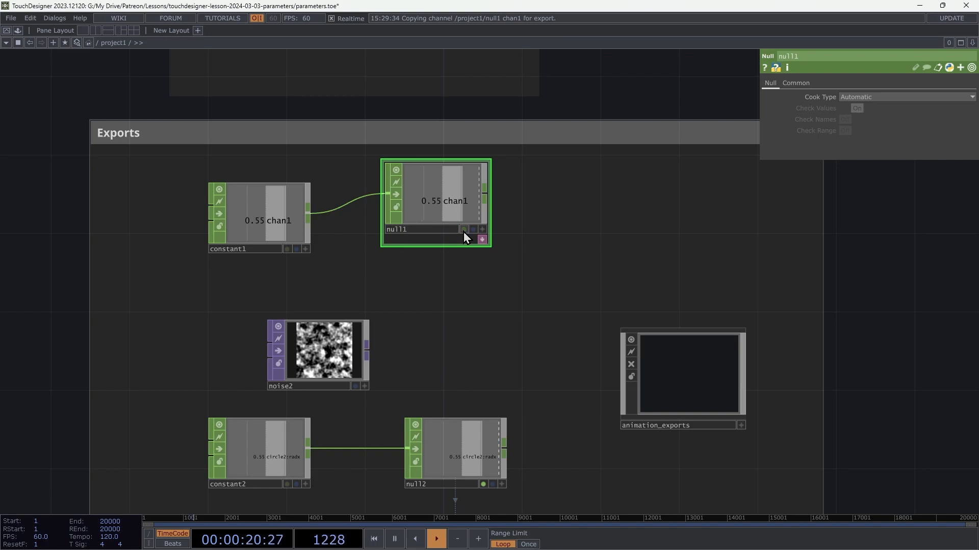
pyautogui.click(366, 323)
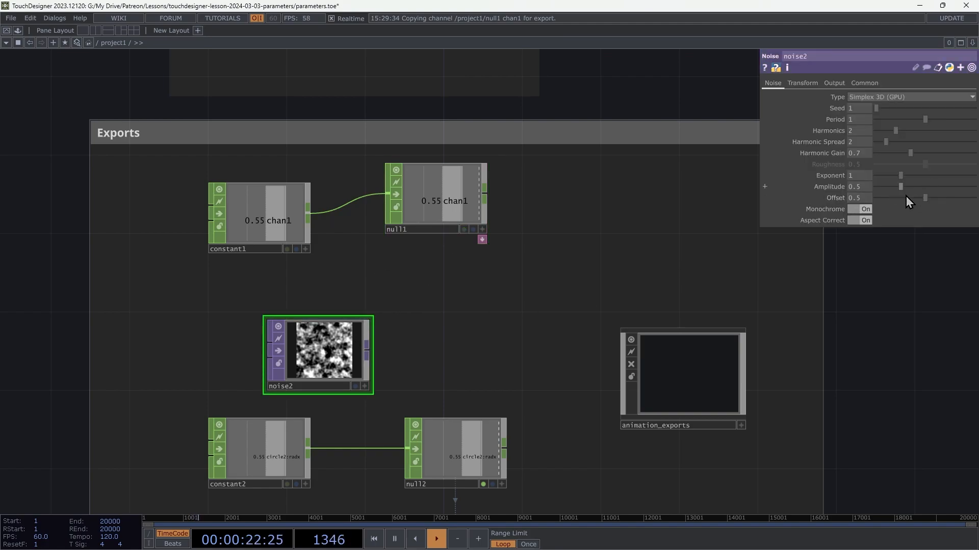
pyautogui.click(942, 188)
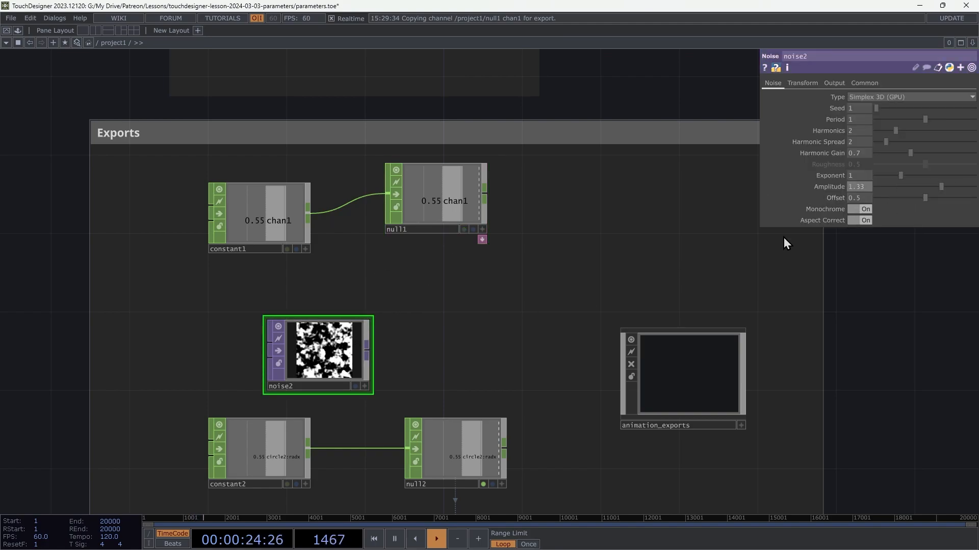
# Step: Toggle null1's export on and off again to compare its effect on noise2's Amplitude
pyautogui.click(483, 239)
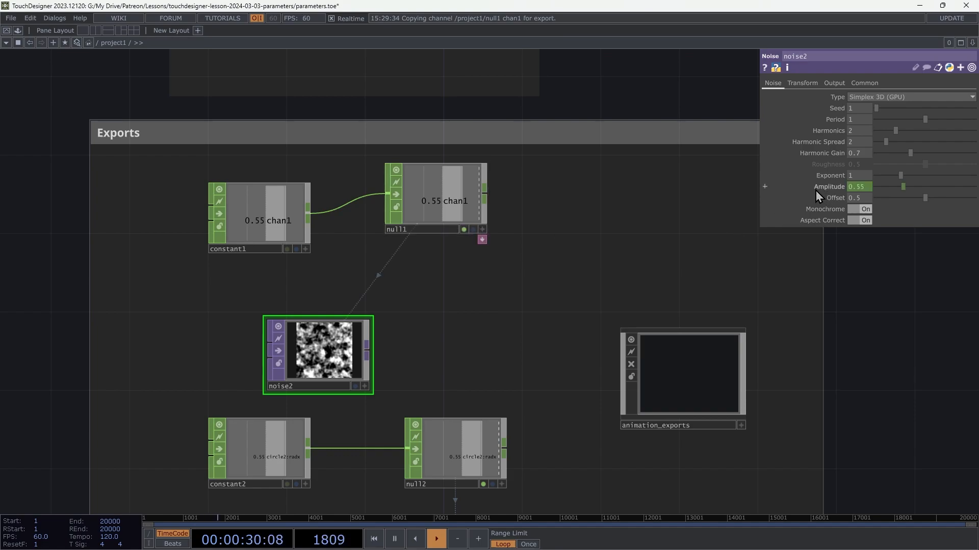
pyautogui.click(464, 230)
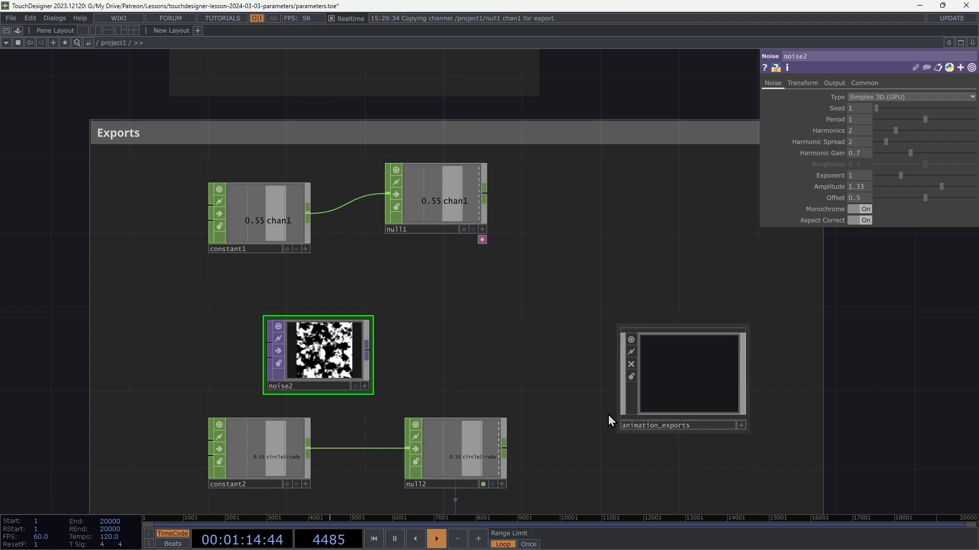
# Step: Examine constant2's circle2:radx channel name and null2's Export Method on its common parameters
pyautogui.click(469, 204)
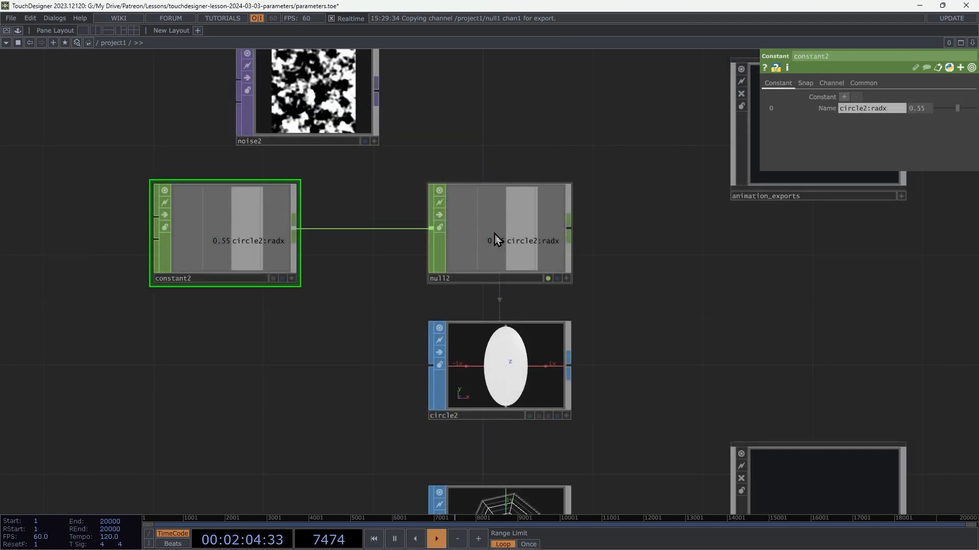
pyautogui.click(497, 239)
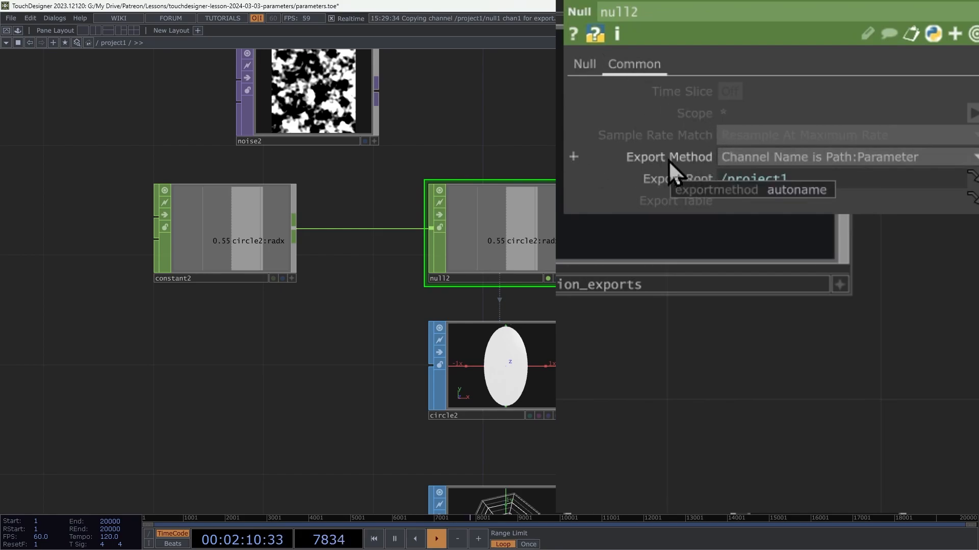
pyautogui.click(750, 161)
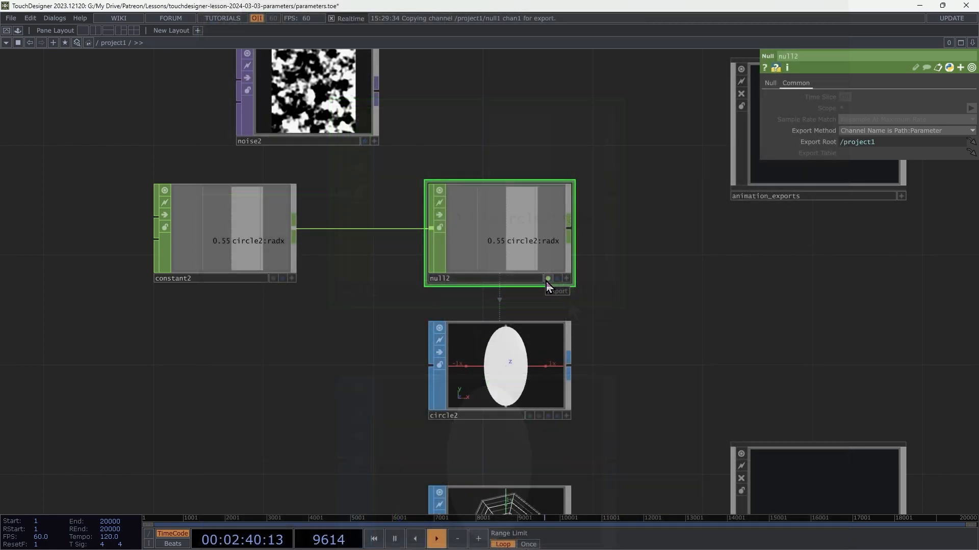
# Step: Toggle null2's export off and on, and inspect the exported Radius parameter on circle2
pyautogui.click(549, 280)
pyautogui.click(549, 279)
pyautogui.click(526, 381)
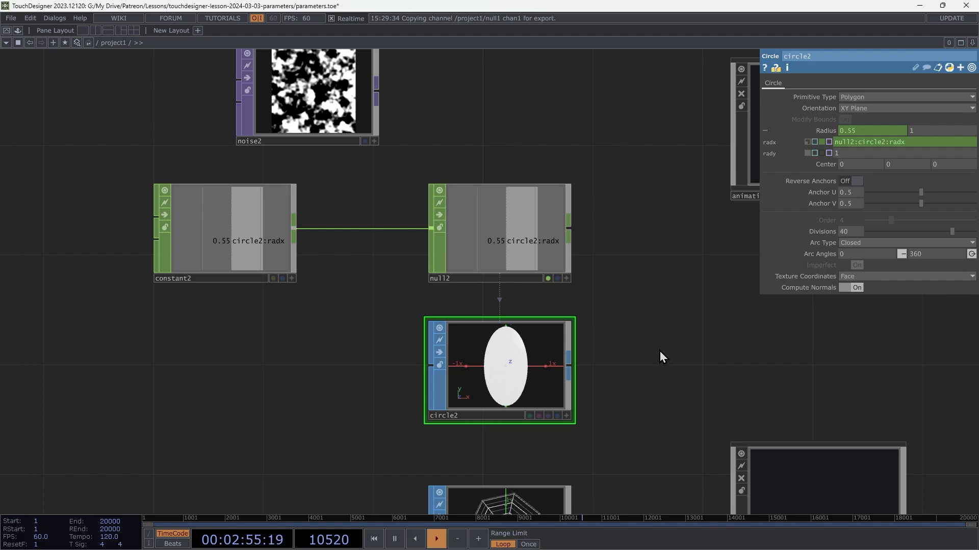
# Step: Examine null3's Export Root expression and compare it with the export driving circle2's Radius
pyautogui.moveTo(660, 350); pyautogui.dragTo(654, 150)
pyautogui.moveTo(643, 334); pyautogui.dragTo(754, 268)
pyautogui.click(413, 322)
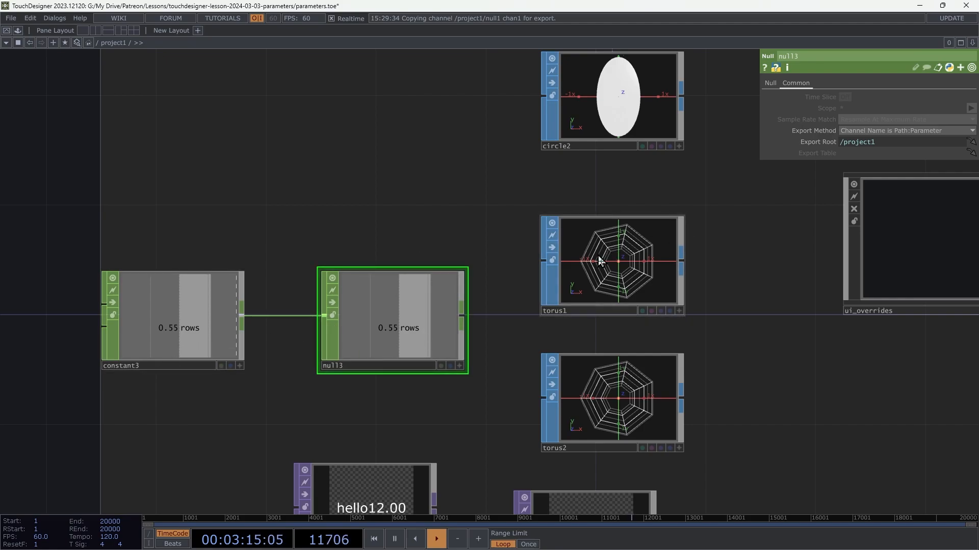
pyautogui.click(816, 143)
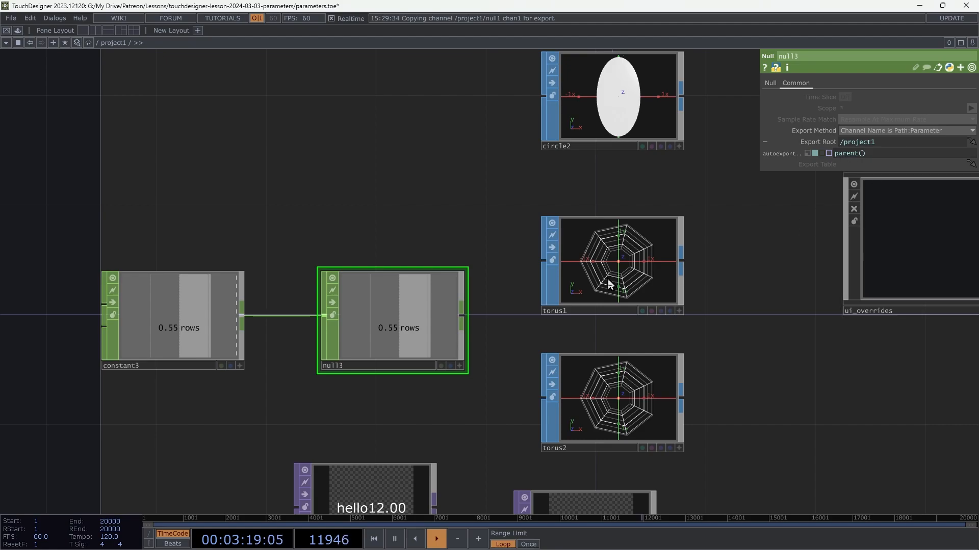
pyautogui.moveTo(483, 170); pyautogui.dragTo(468, 361)
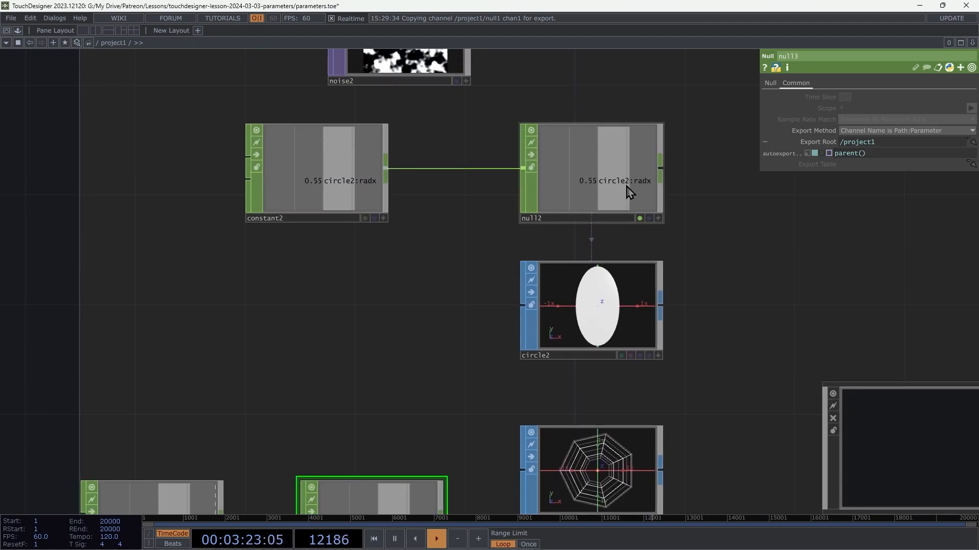
pyautogui.click(592, 295)
pyautogui.moveTo(671, 271); pyautogui.dragTo(667, 127)
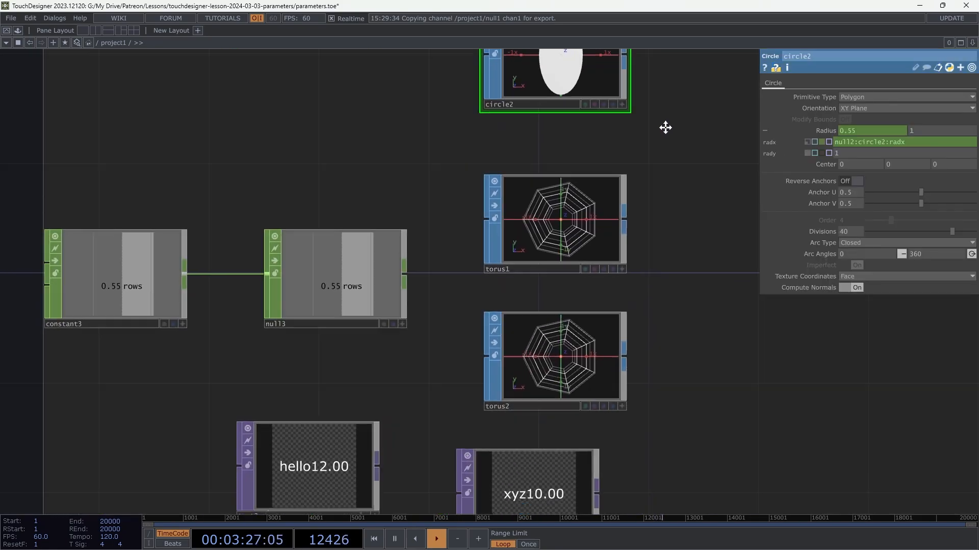
# Step: Switch null3's Export Root to constant mode, set it to torus*, and turn on null3's export
pyautogui.click(332, 293)
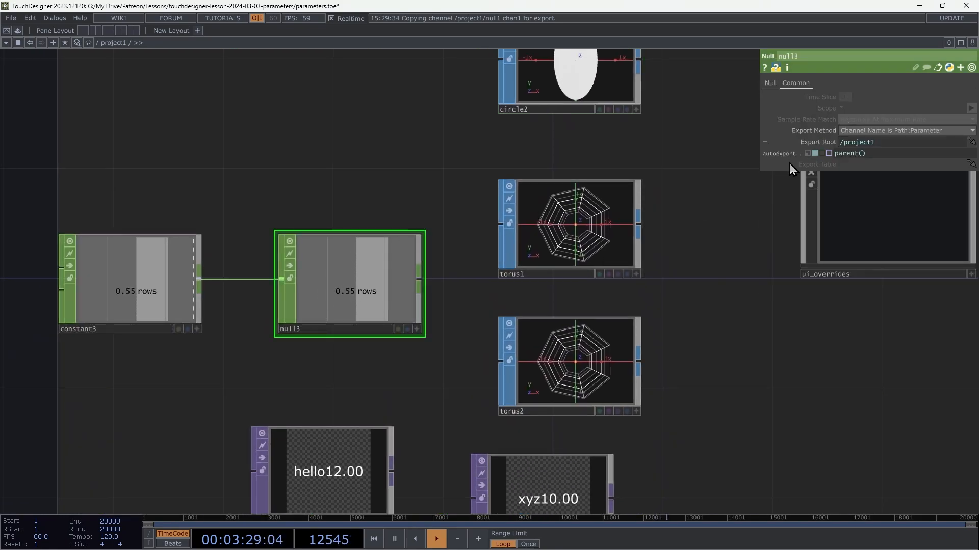
pyautogui.click(808, 154)
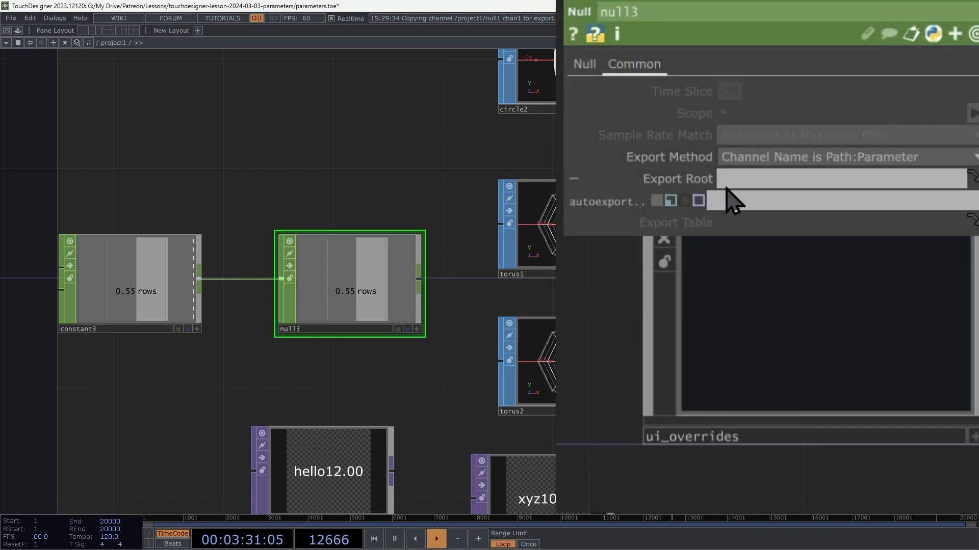
pyautogui.click(765, 188)
pyautogui.write('torus*')
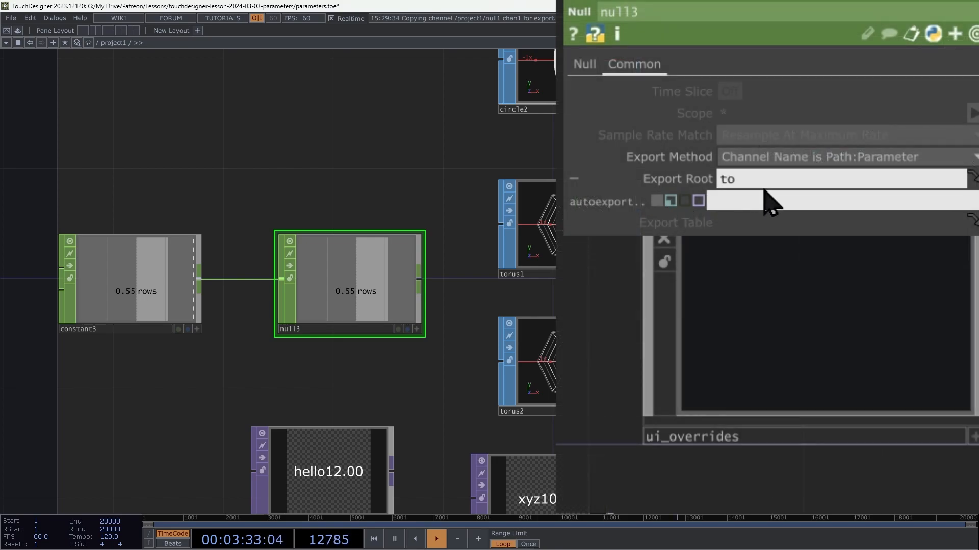
pyautogui.press('Return')
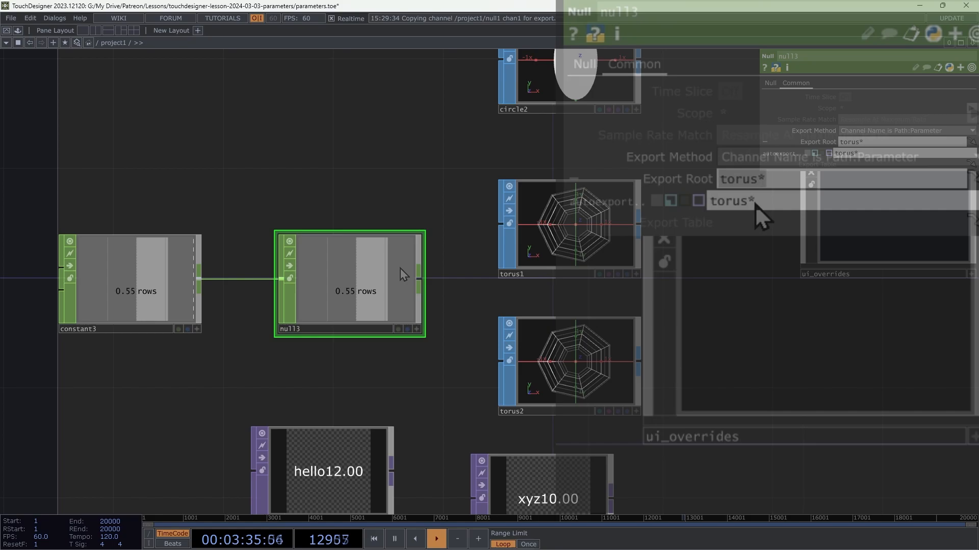
pyautogui.click(399, 329)
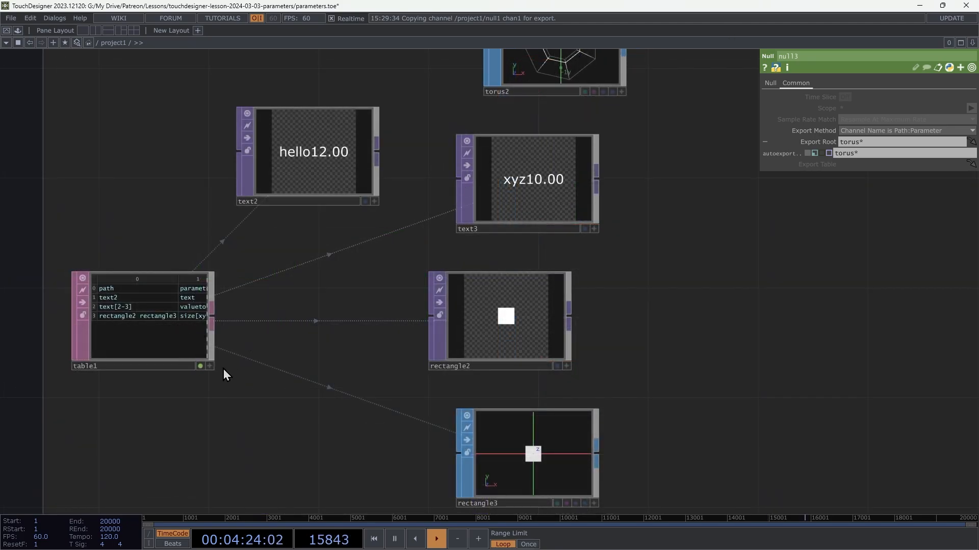
# Step: Enlarge table1 to show its path, parameter and value columns, and toggle its export off and on
pyautogui.moveTo(216, 373); pyautogui.dragTo(415, 388)
pyautogui.moveTo(421, 381); pyautogui.dragTo(412, 373)
pyautogui.click(394, 371)
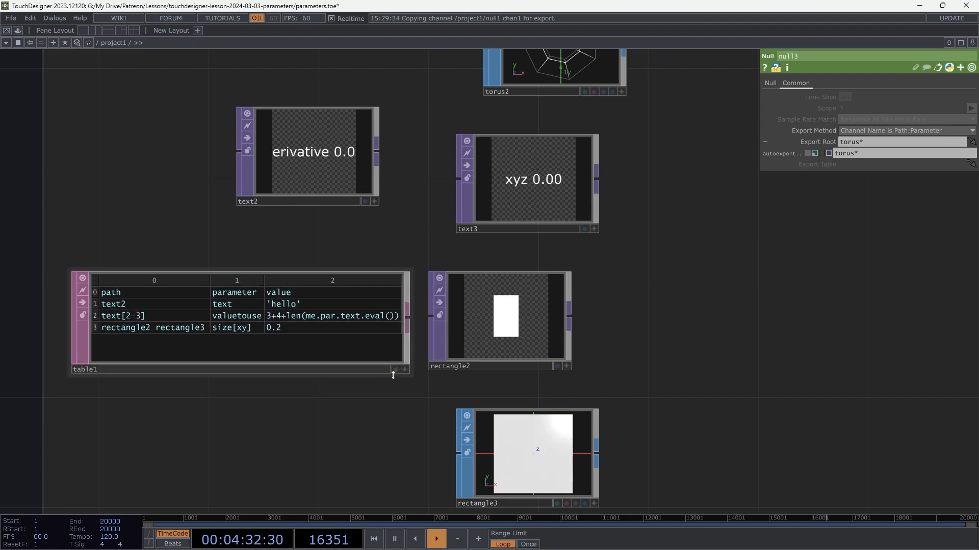
pyautogui.click(400, 369)
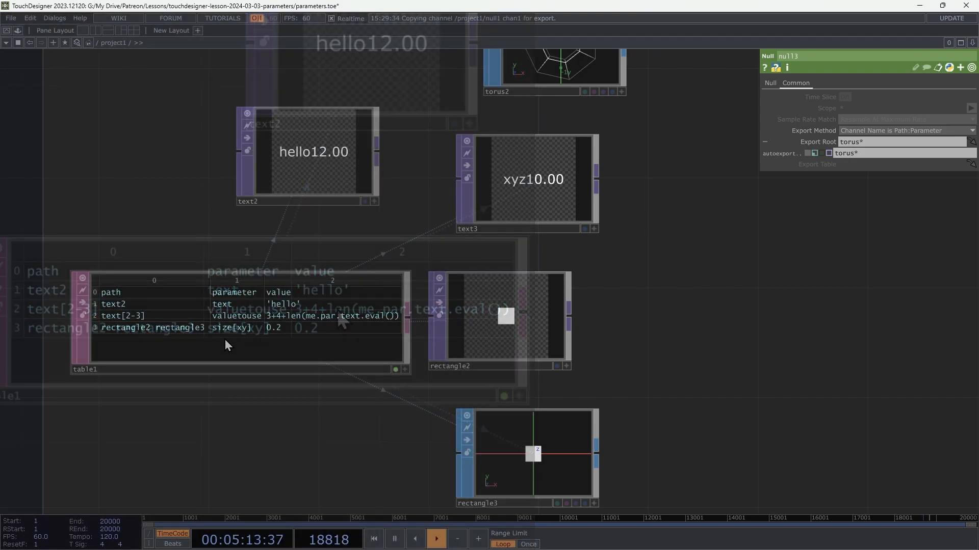
# Step: Compare table1's rows with the exported Text and Value parameters on text2 and text3, expanding each Value
pyautogui.click(336, 161)
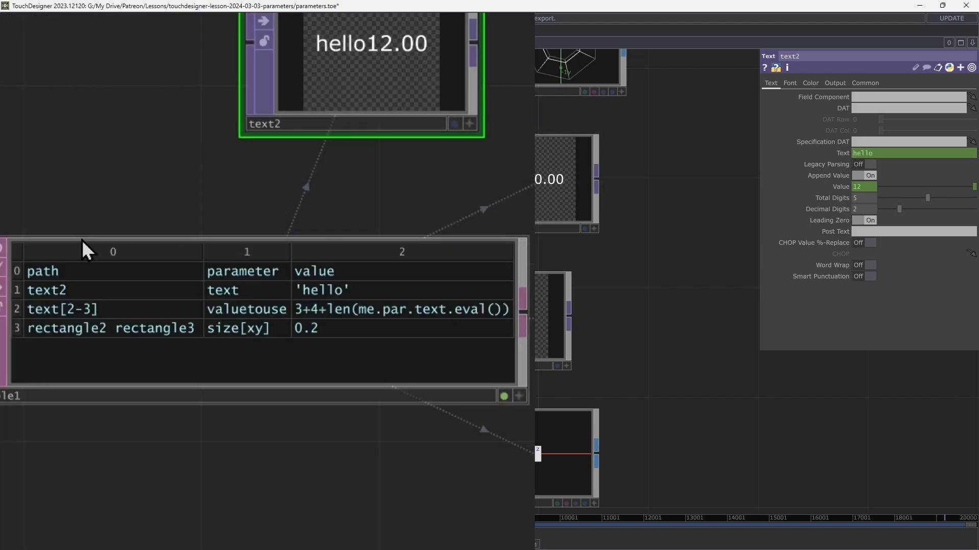
pyautogui.click(68, 310)
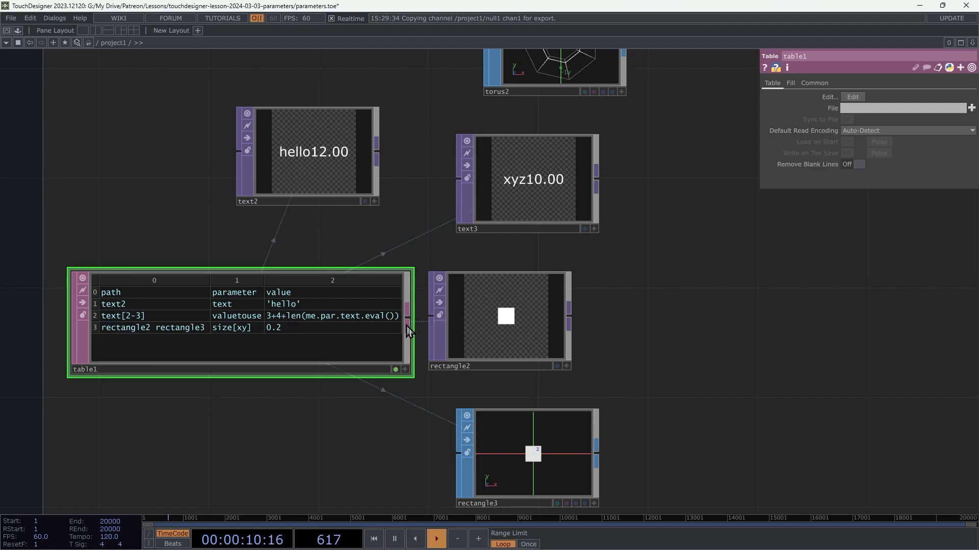
pyautogui.click(336, 158)
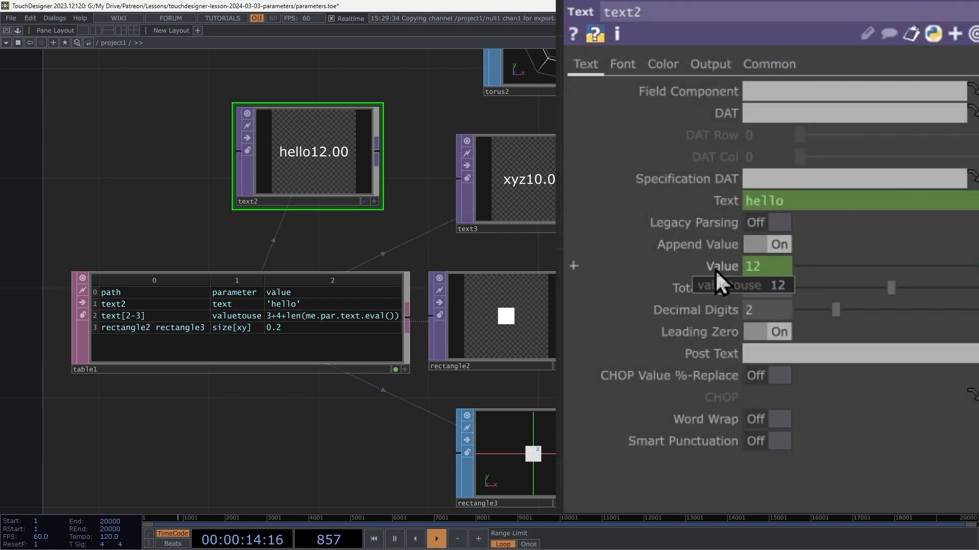
pyautogui.click(715, 270)
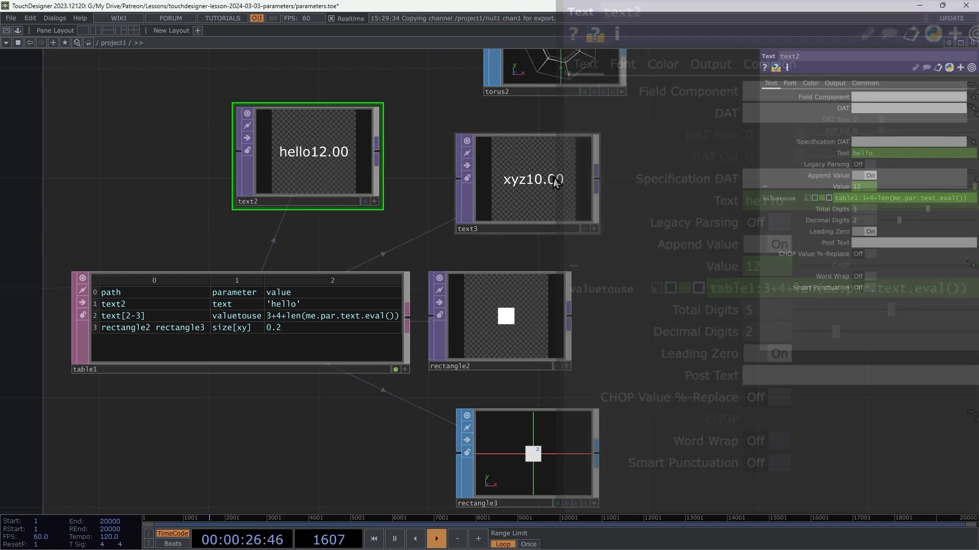
pyautogui.click(548, 181)
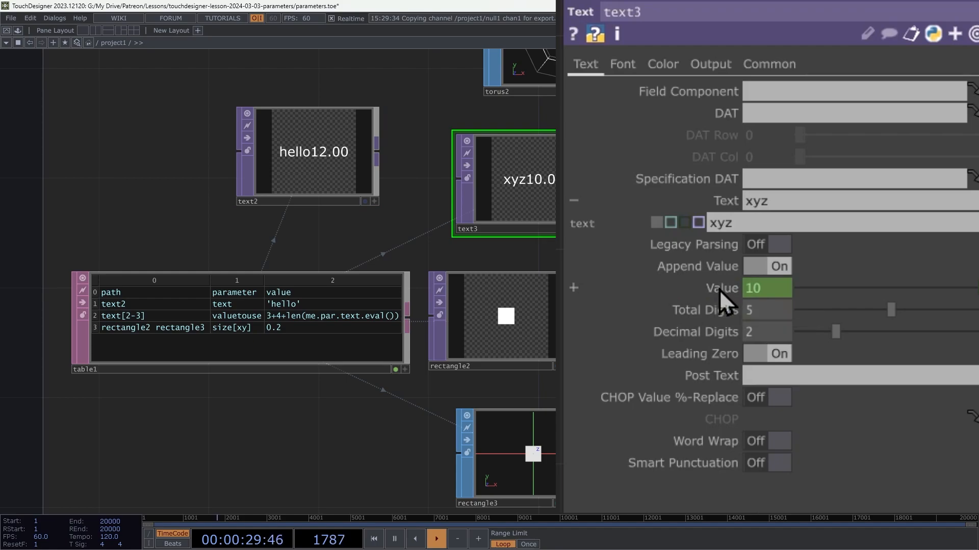
pyautogui.click(839, 198)
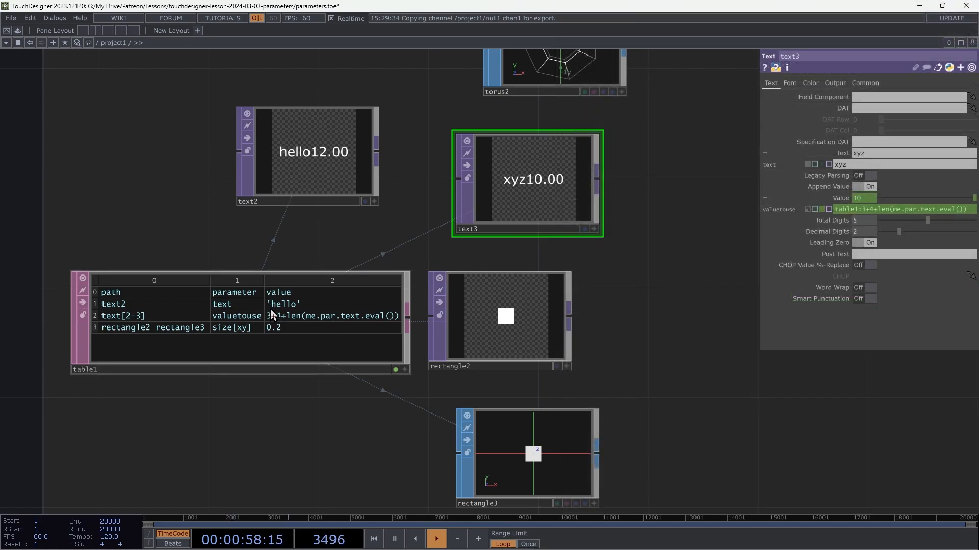
pyautogui.click(275, 314)
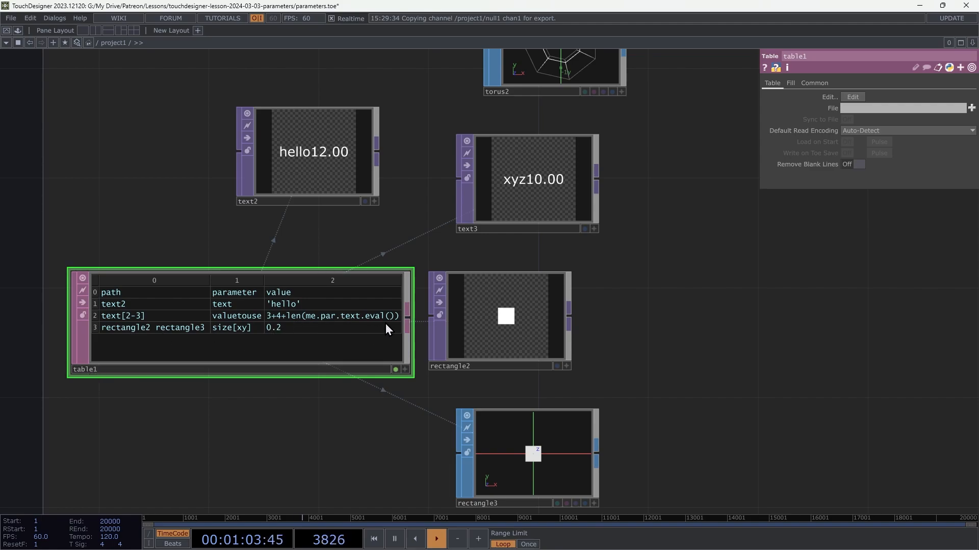
pyautogui.moveTo(408, 321); pyautogui.dragTo(262, 421)
pyautogui.press('Escape')
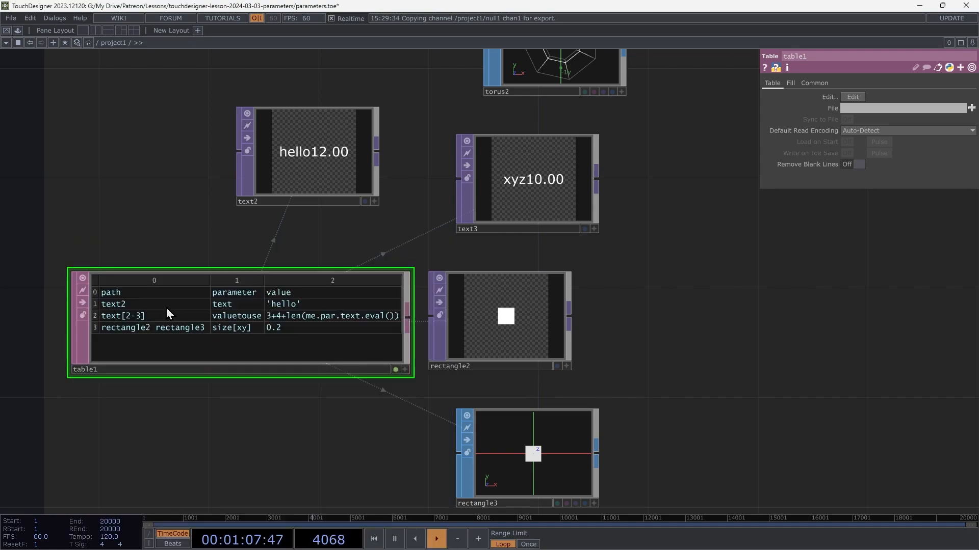
# Step: Add a Null DAT after table1, turn on its export, and accept turning off table1's export flag
pyautogui.click(304, 455)
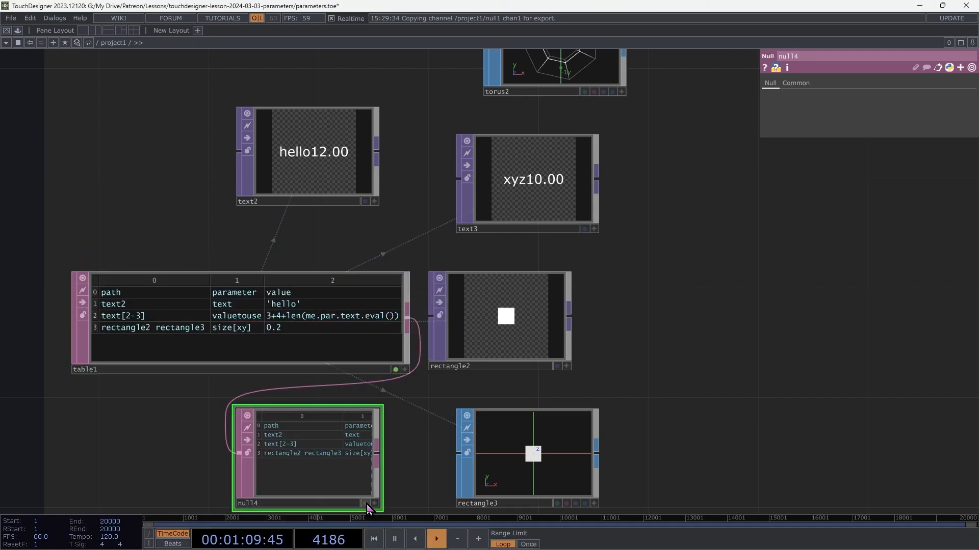
pyautogui.click(365, 504)
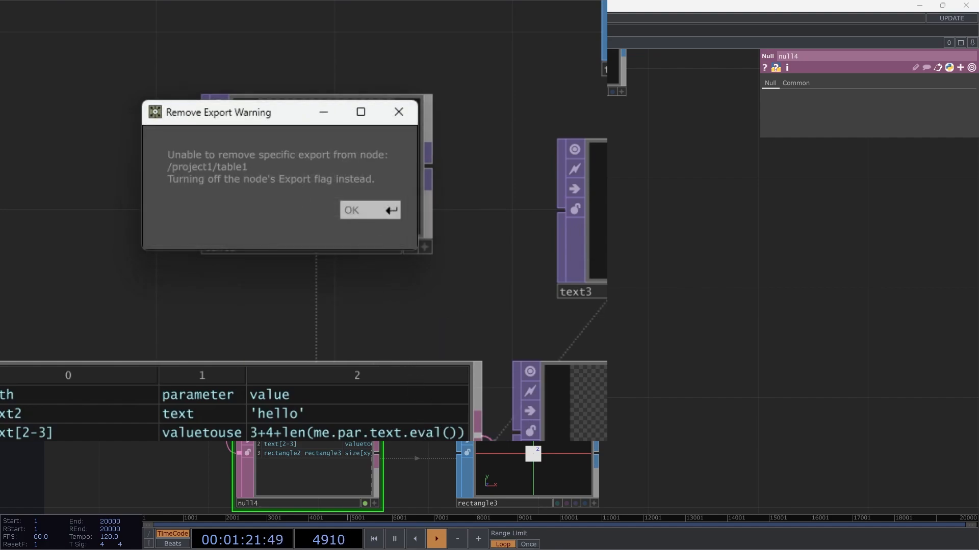
pyautogui.click(358, 214)
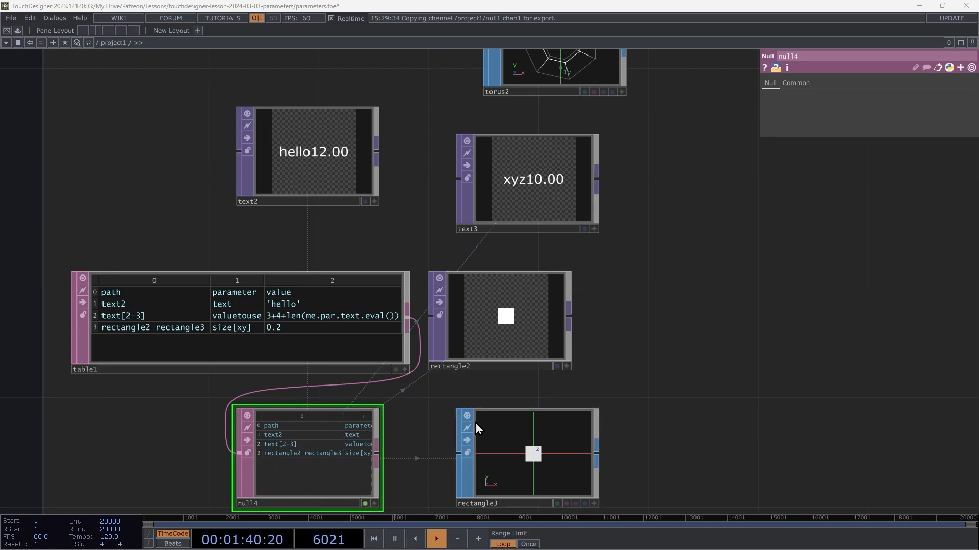
# Step: In the Bindings section, compare constant4's chan1 value with the bind expression on constant5's value
pyautogui.moveTo(750, 437); pyautogui.dragTo(746, 200)
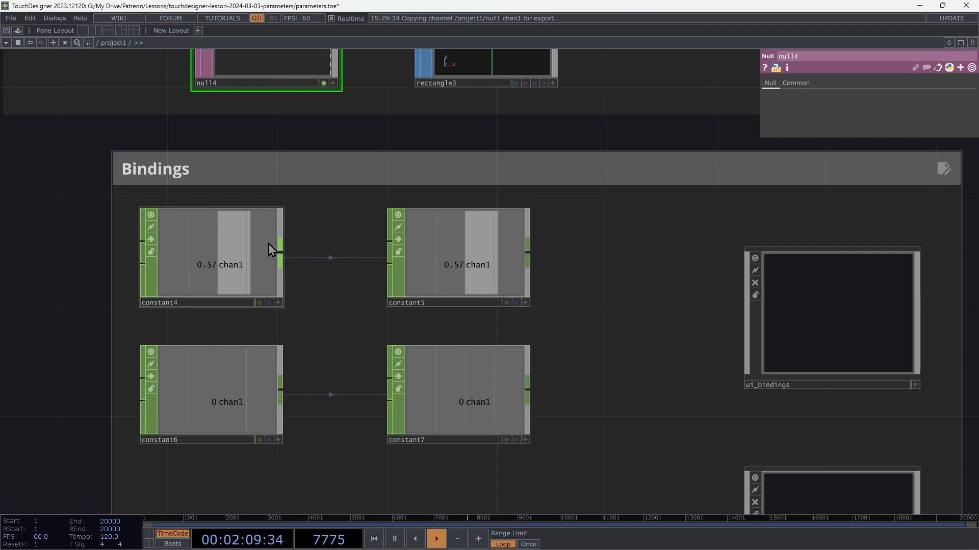
pyautogui.click(199, 236)
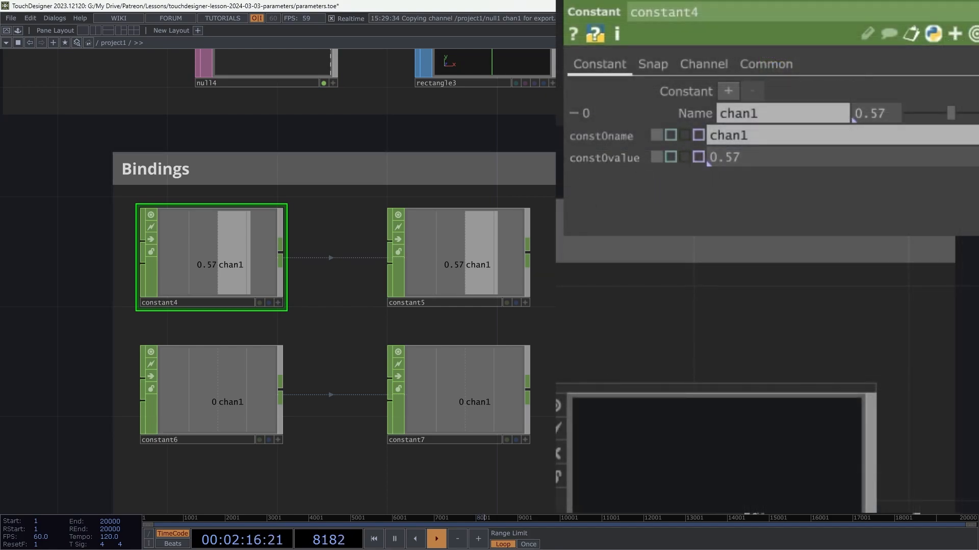
pyautogui.click(474, 255)
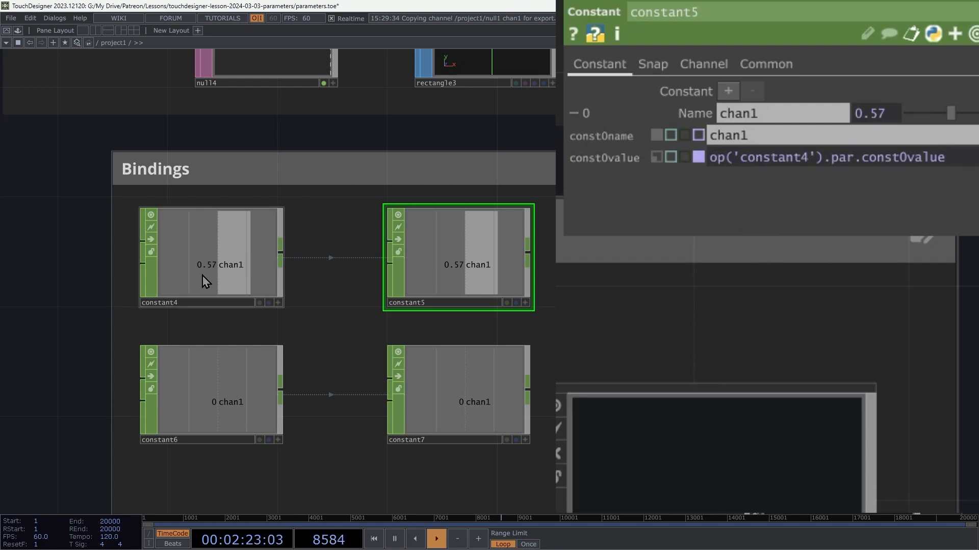
# Step: Set constant4's chan1 value to 0.6
pyautogui.click(236, 254)
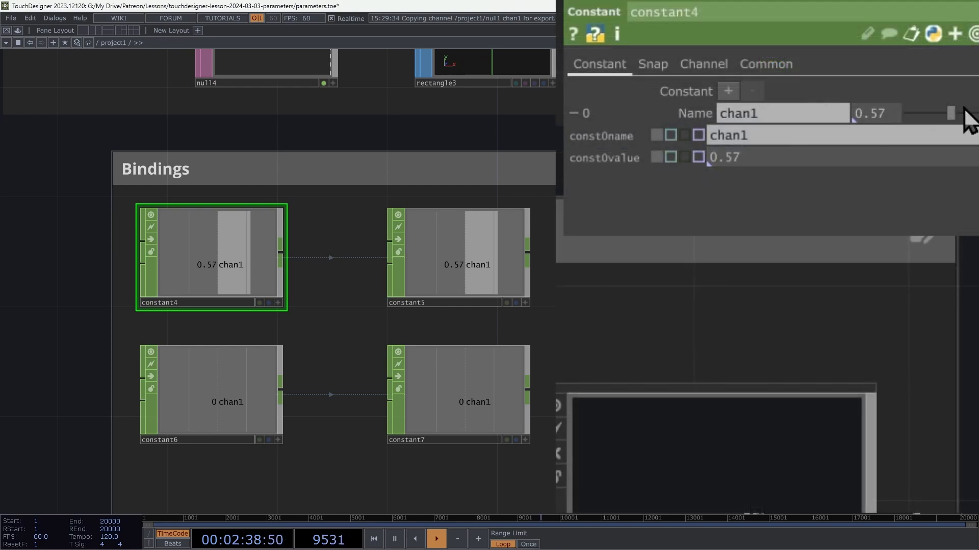
pyautogui.moveTo(955, 109); pyautogui.dragTo(937, 109)
pyautogui.moveTo(937, 109); pyautogui.dragTo(957, 113)
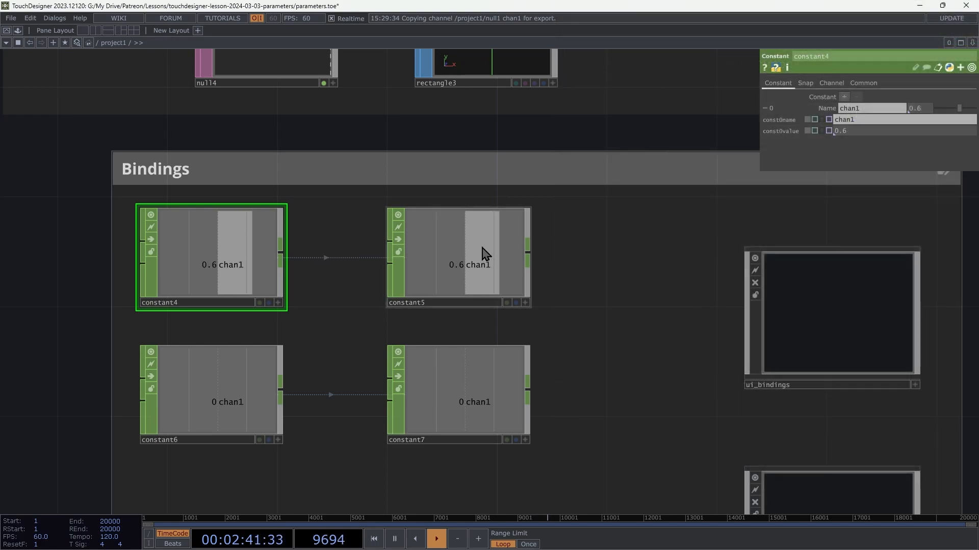
# Step: Set constant5's bound chan1 value to 0.27 and examine its bind expression op('constant4').par.const0value
pyautogui.click(480, 257)
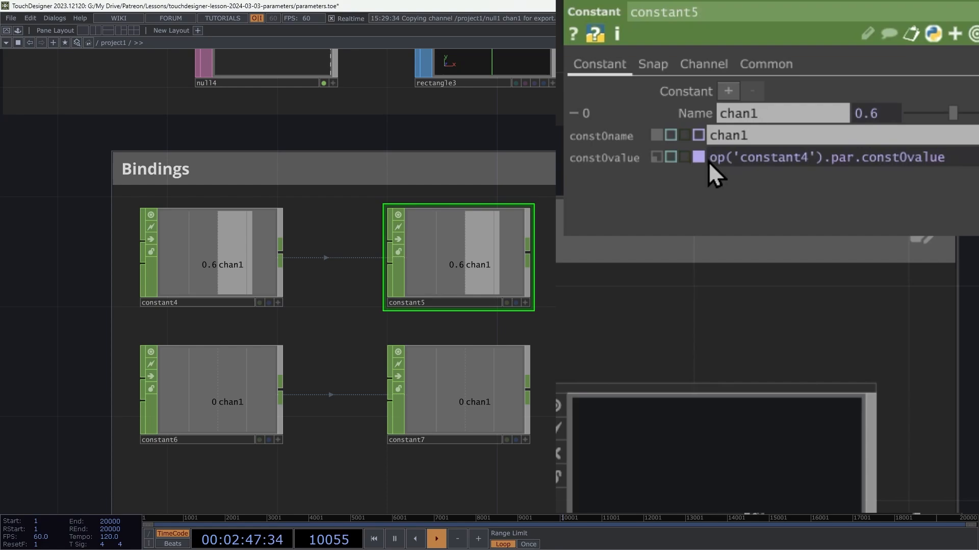
pyautogui.moveTo(821, 154)
pyautogui.moveTo(895, 156)
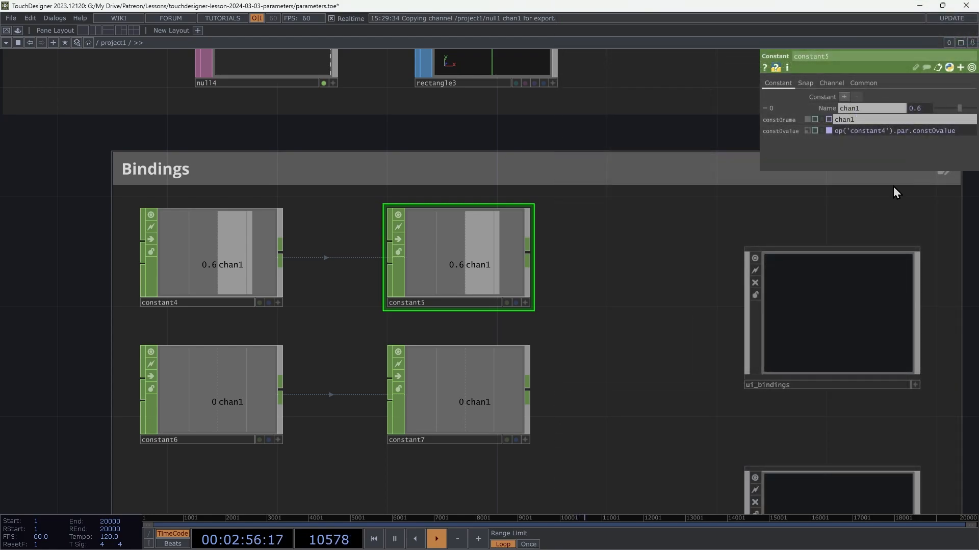
pyautogui.moveTo(960, 109); pyautogui.dragTo(936, 113)
pyautogui.moveTo(955, 114)
pyautogui.mouseDown()
pyautogui.moveTo(938, 118)
pyautogui.moveTo(966, 118)
pyautogui.moveTo(938, 121)
pyautogui.mouseUp()
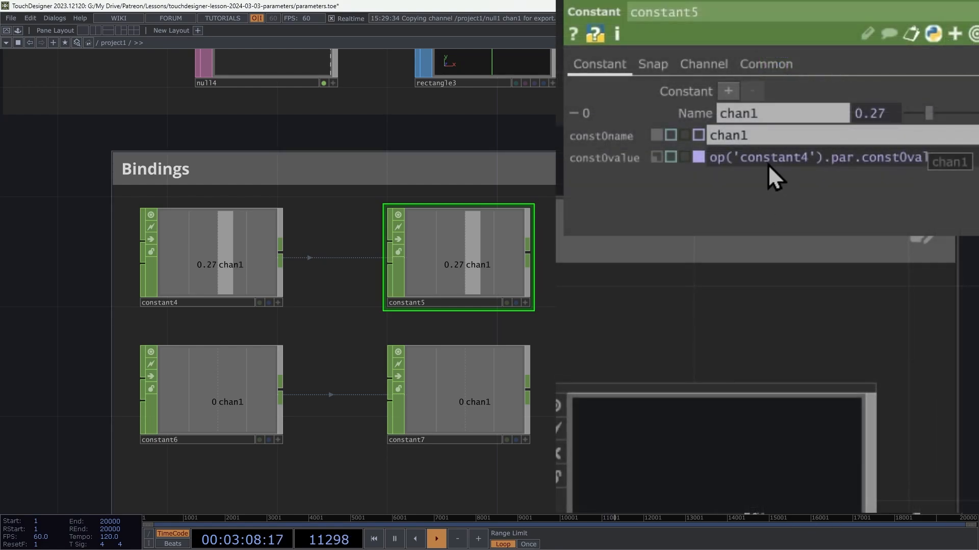
pyautogui.moveTo(938, 158)
pyautogui.moveTo(957, 158); pyautogui.dragTo(736, 176)
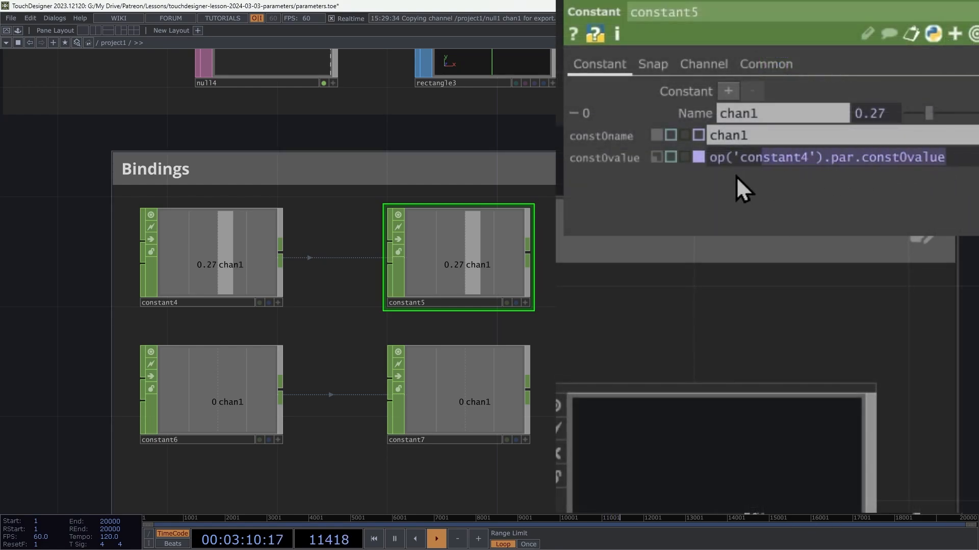
pyautogui.moveTo(766, 160)
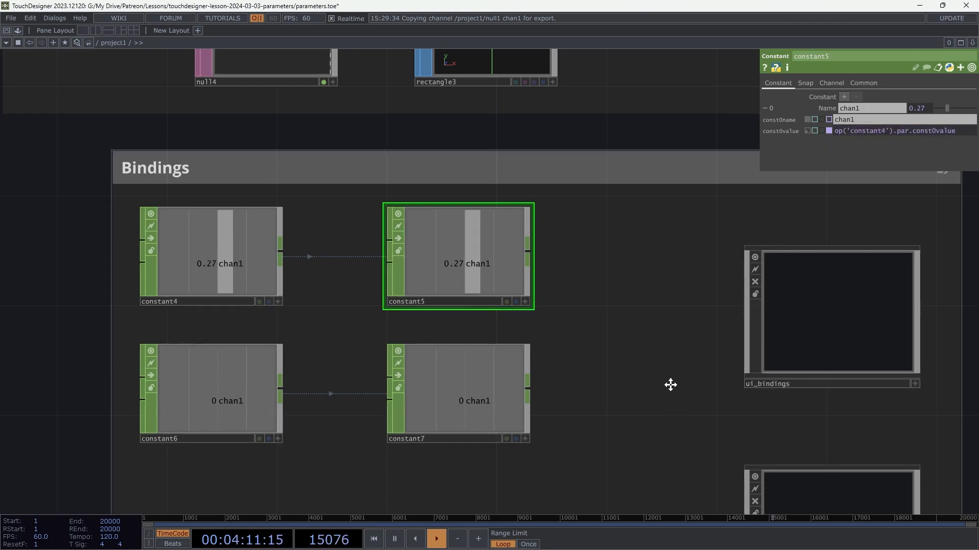
# Step: Enter the ui_bindings component and examine what box2's Scale parameter is bound from
pyautogui.moveTo(671, 385); pyautogui.dragTo(530, 349)
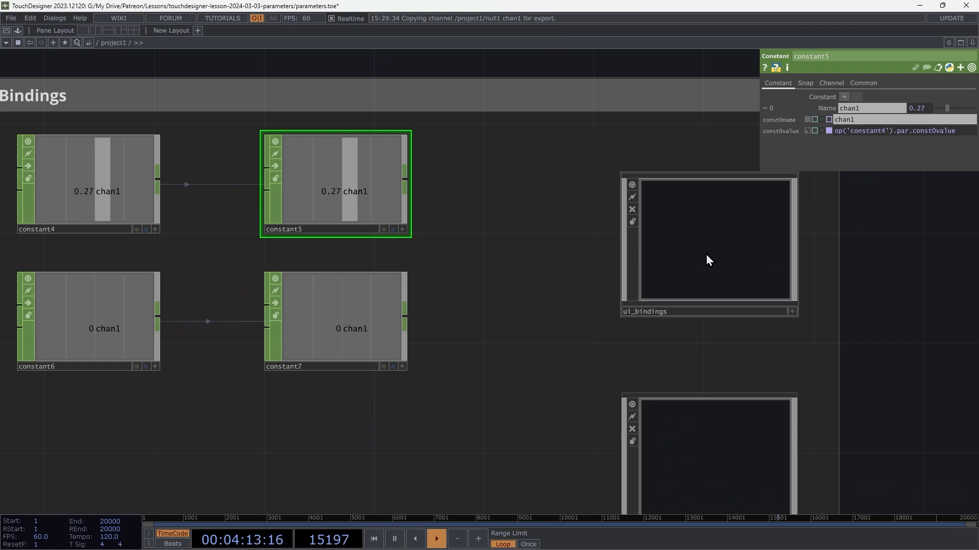
pyautogui.click(717, 261)
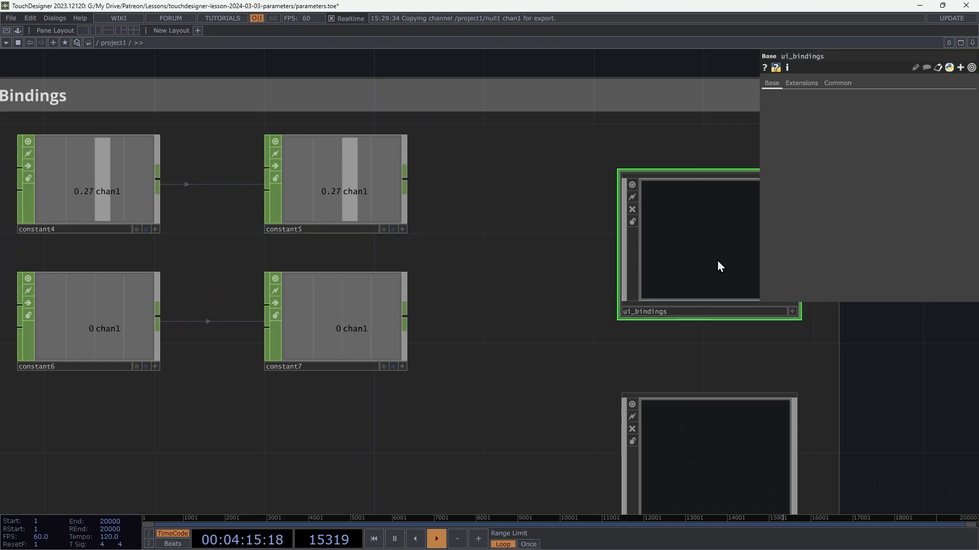
pyautogui.press('i')
pyautogui.moveTo(606, 137); pyautogui.dragTo(640, 239)
pyautogui.moveTo(460, 111); pyautogui.dragTo(462, 150)
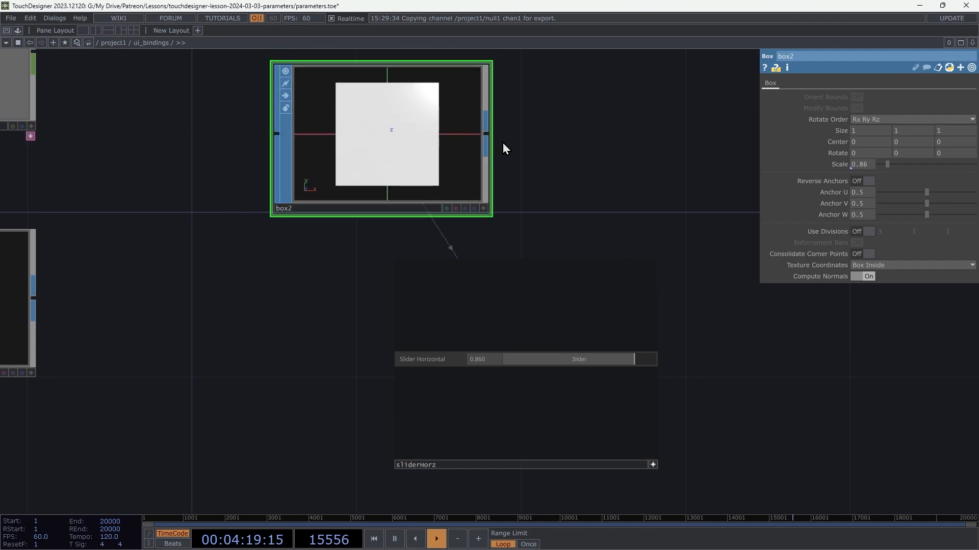
pyautogui.moveTo(576, 150); pyautogui.dragTo(600, 170)
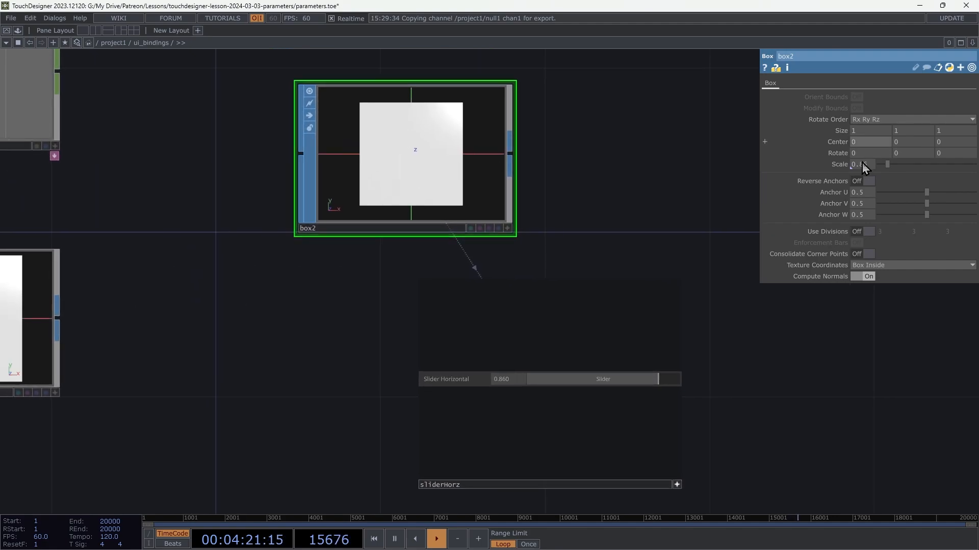
pyautogui.moveTo(847, 166)
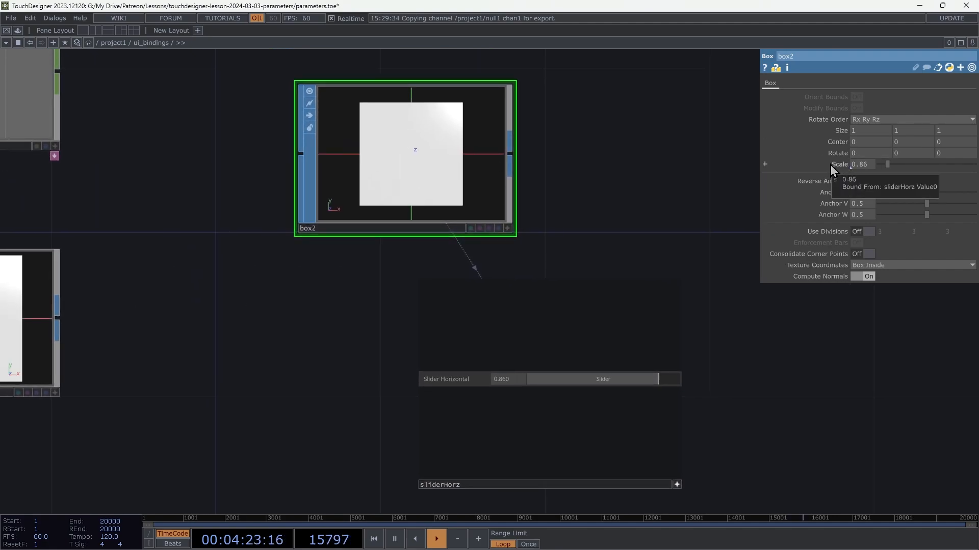
# Step: Lower sliderHorz's Value 0 to about 0.51, and reduce the bound Scale on box2
pyautogui.moveTo(761, 414); pyautogui.dragTo(614, 506)
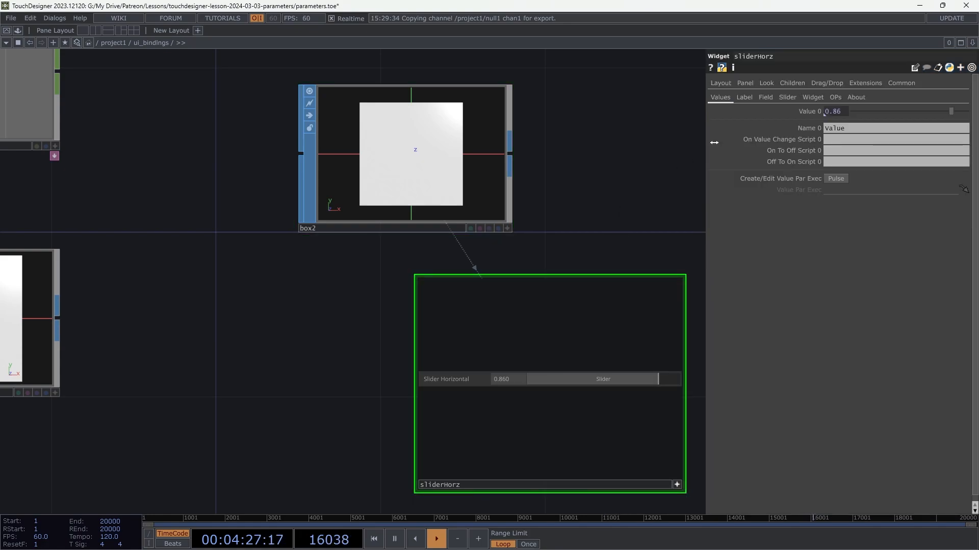
pyautogui.moveTo(800, 115)
pyautogui.moveTo(951, 113); pyautogui.dragTo(933, 124)
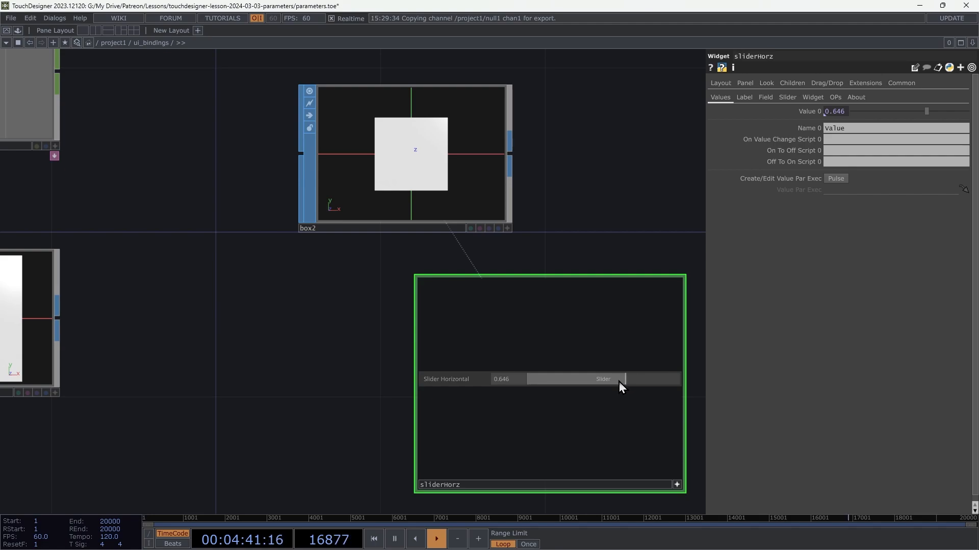
pyautogui.moveTo(626, 382); pyautogui.dragTo(604, 380)
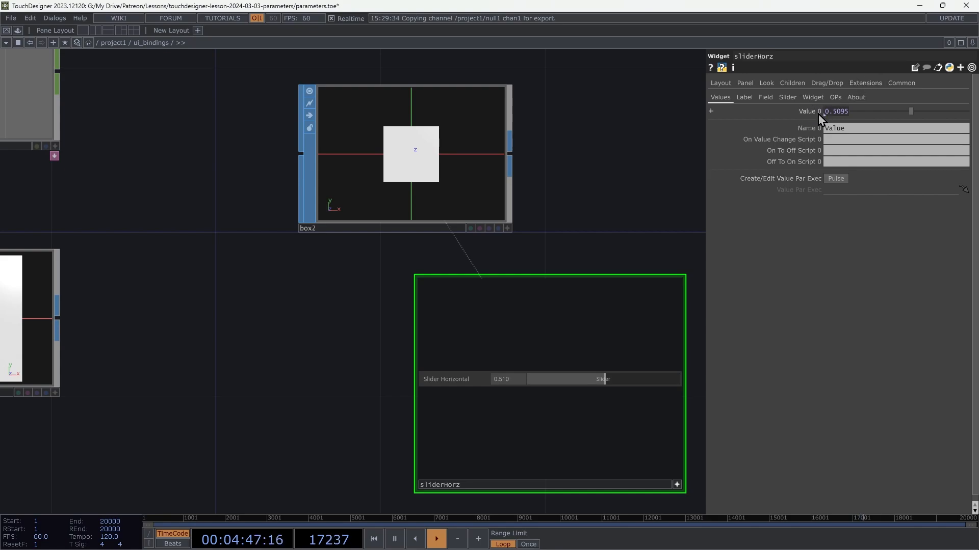
pyautogui.click(466, 150)
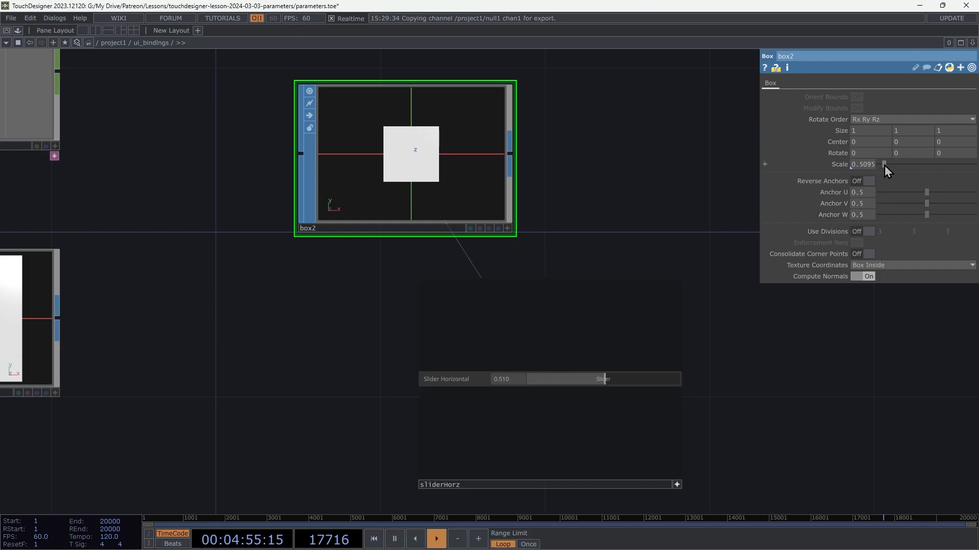
pyautogui.moveTo(885, 166)
pyautogui.mouseDown()
pyautogui.moveTo(898, 172)
pyautogui.moveTo(868, 172)
pyautogui.moveTo(877, 176)
pyautogui.mouseUp()
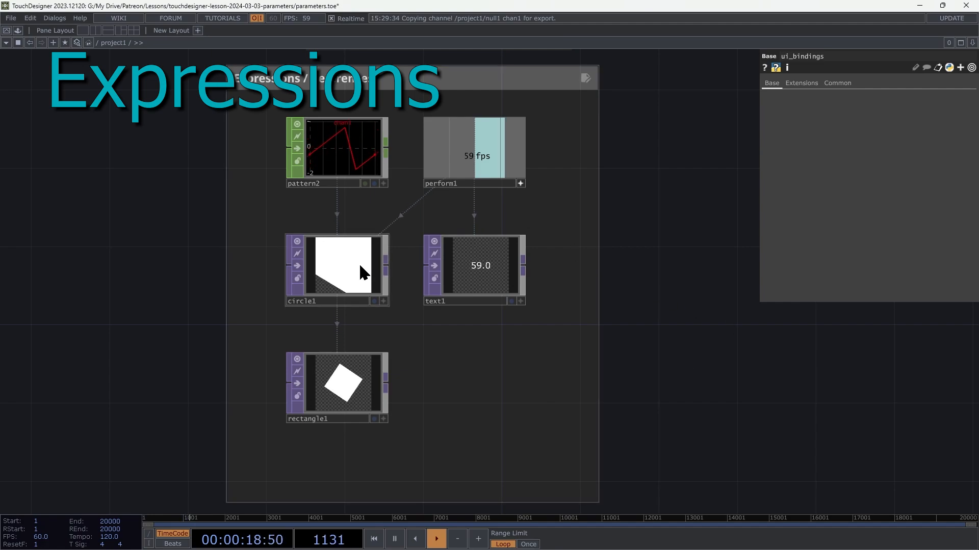
# Step: Inspect circle1's parameters and rectangle1's Rotate expression, and rename circle1 to circle1x
pyautogui.click(340, 265)
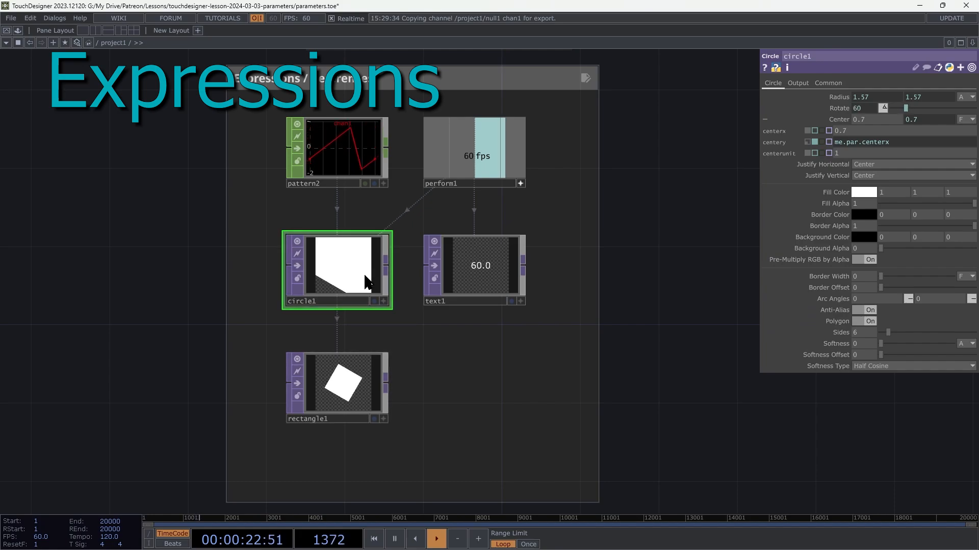
pyautogui.click(336, 388)
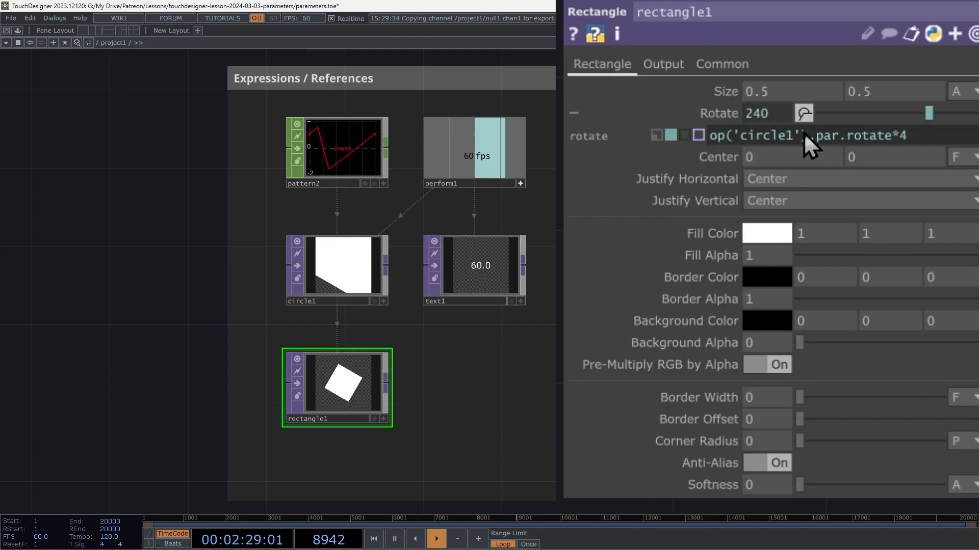
pyautogui.click(330, 303)
pyautogui.press('Return')
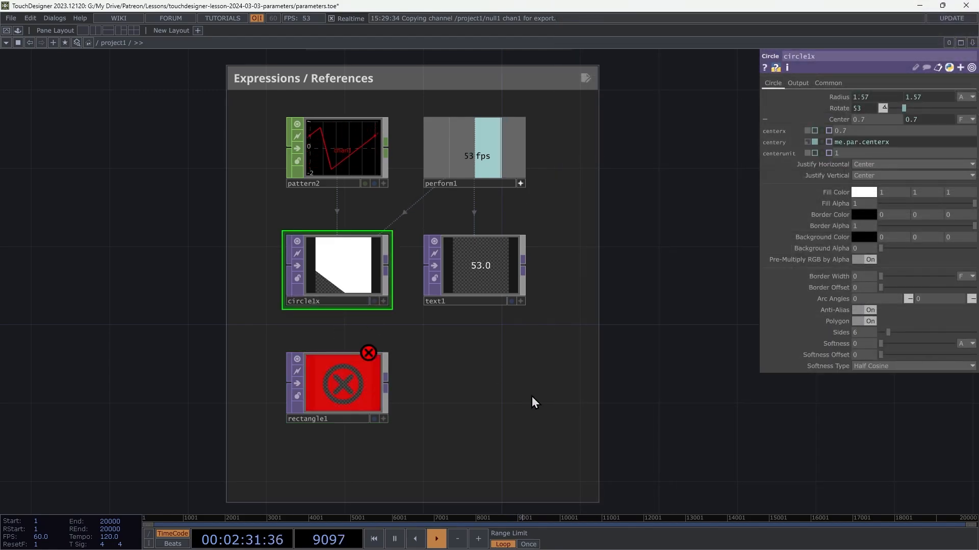
# Step: Examine the 'circle1' reference in rectangle1's Rotate expression after the renaming
pyautogui.click(352, 387)
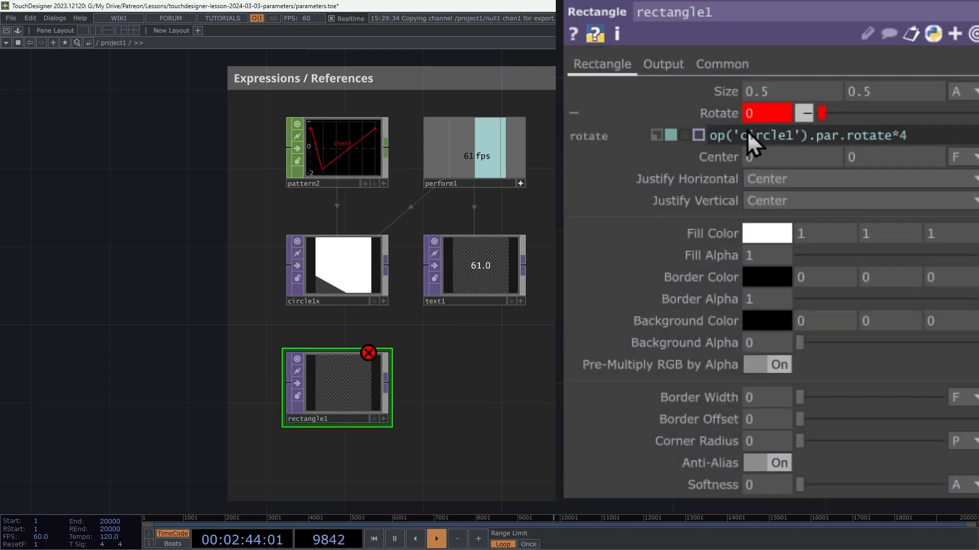
pyautogui.moveTo(847, 120)
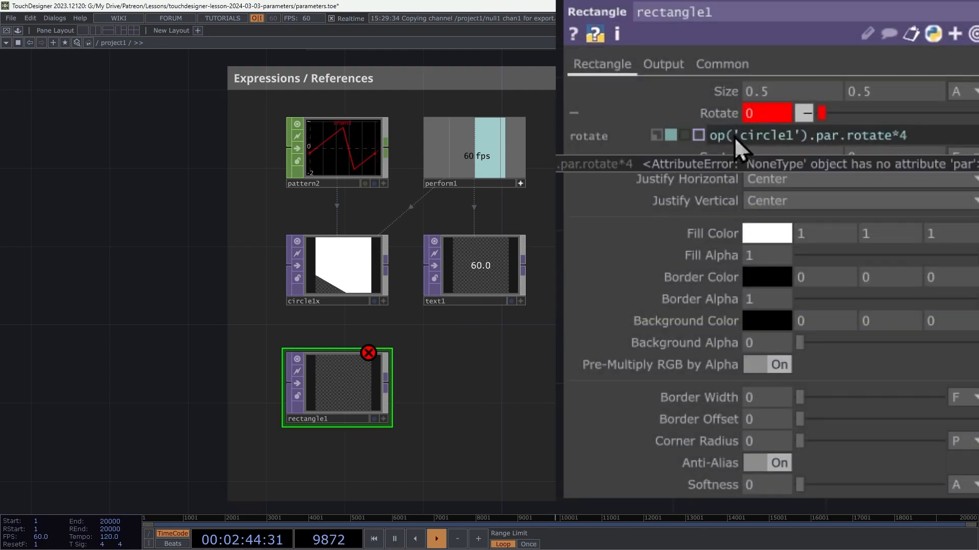
pyautogui.moveTo(735, 136); pyautogui.dragTo(794, 145)
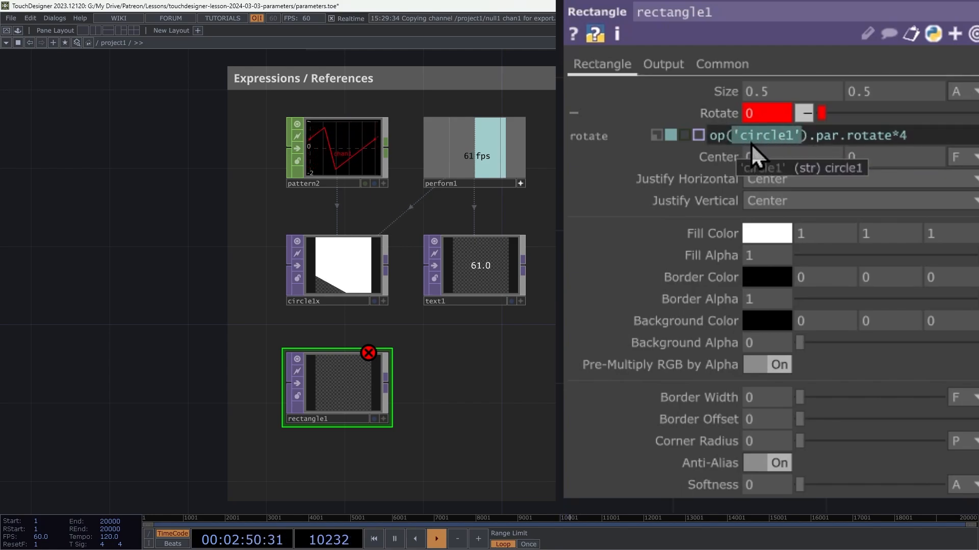
pyautogui.moveTo(871, 138)
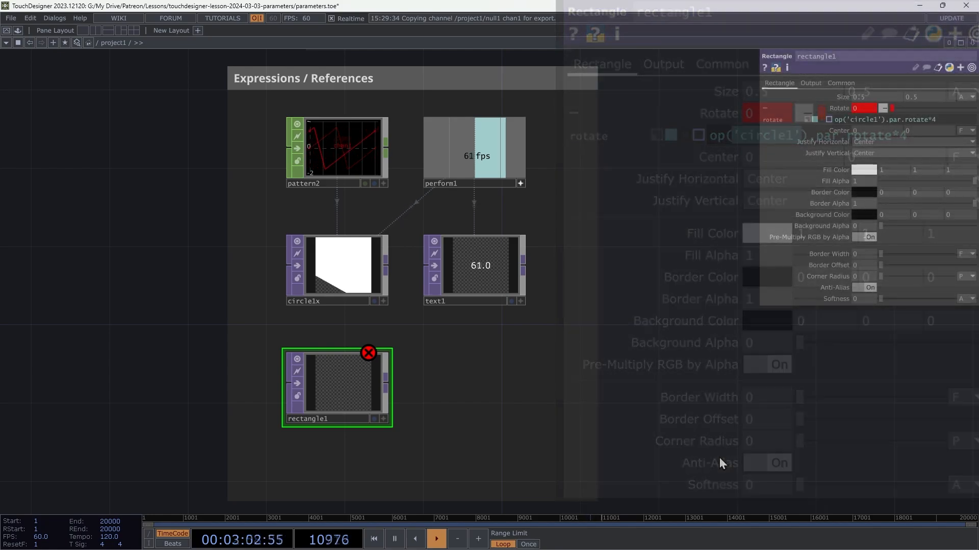
# Step: Turn on null1's export to noise2 and look over the export networks down to null3's torus targets
pyautogui.moveTo(708, 437); pyautogui.dragTo(703, 257)
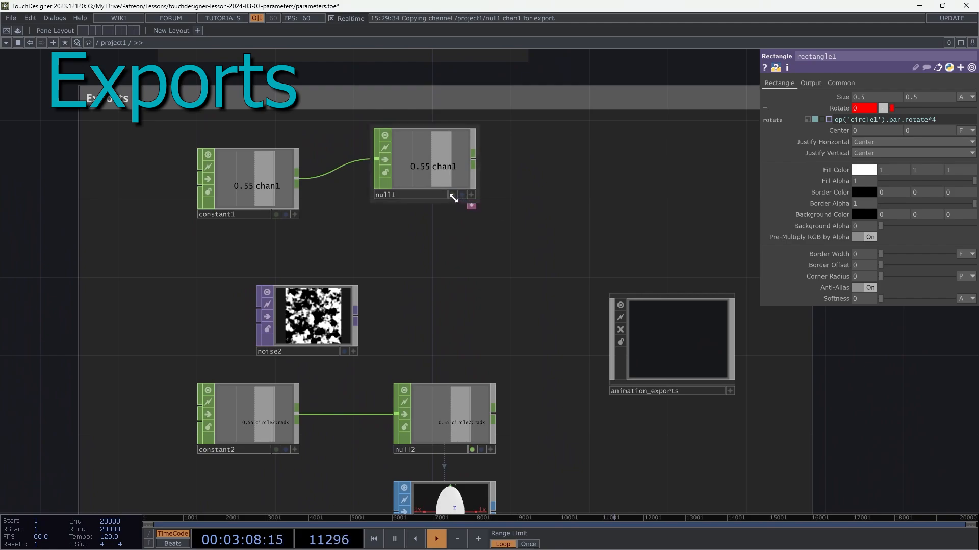
pyautogui.click(454, 196)
pyautogui.moveTo(483, 202); pyautogui.dragTo(462, 2)
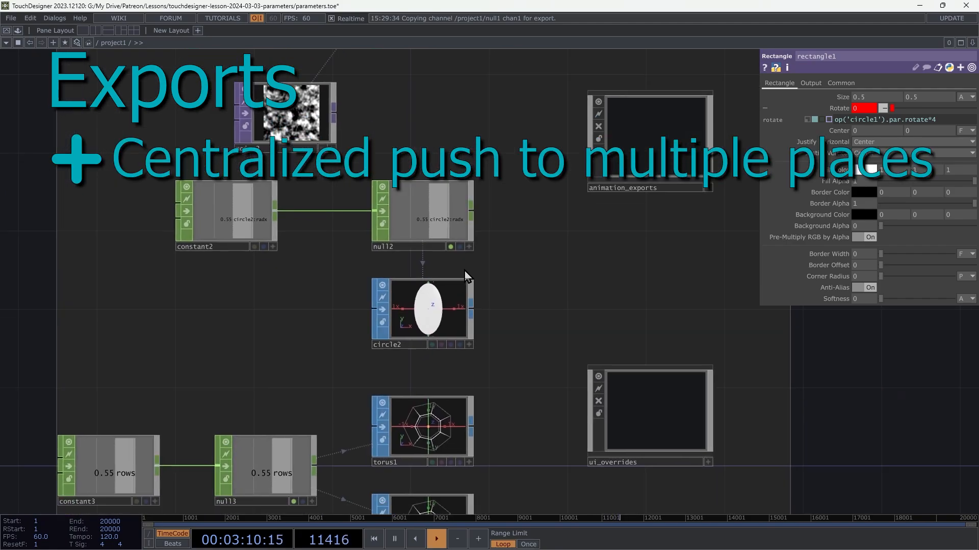
pyautogui.moveTo(516, 338); pyautogui.dragTo(524, 208)
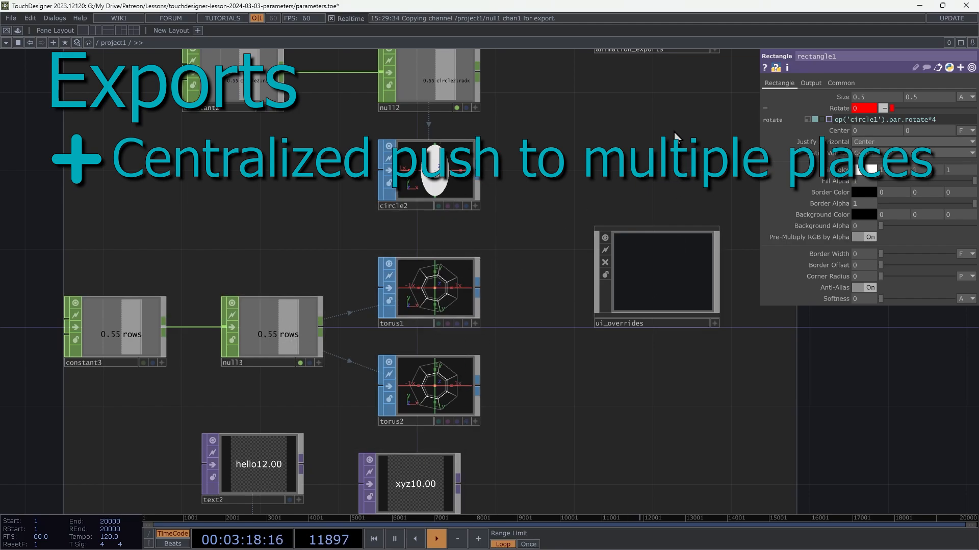
# Step: Enter the animation_exports component and open animation1's channel curves in the animation editor
pyautogui.moveTo(640, 219); pyautogui.dragTo(566, 383)
pyautogui.doubleClick(610, 169)
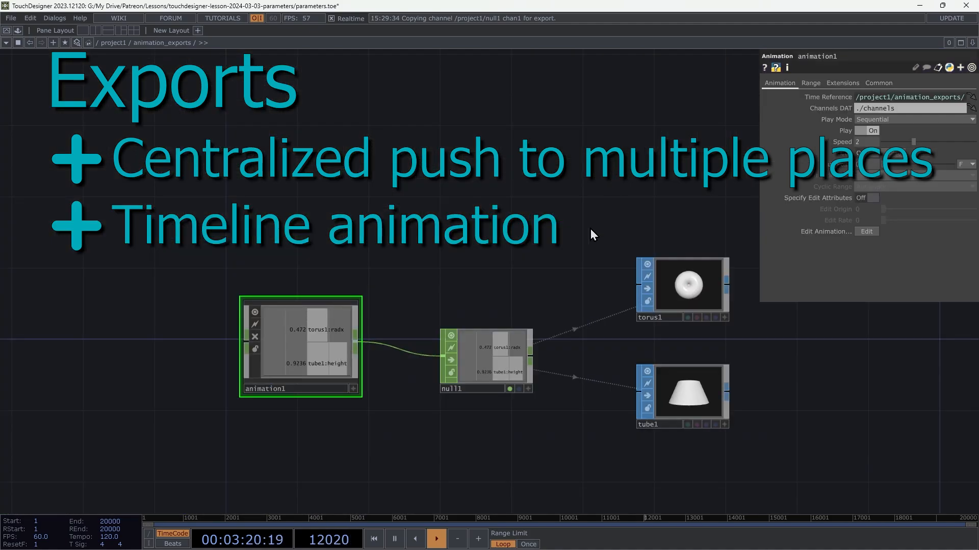
pyautogui.rightClick(227, 292)
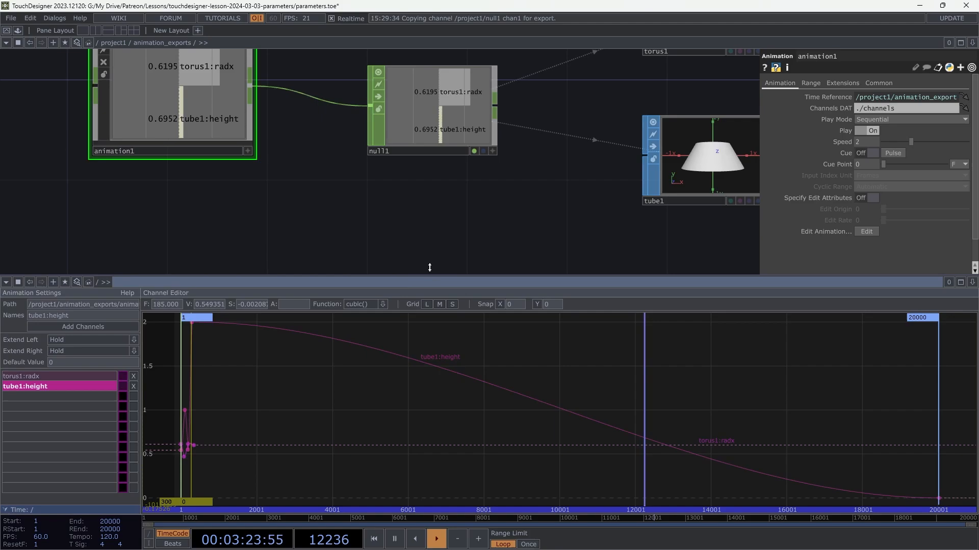
# Step: Inspect null1's export links and the exported Height of tube1 and Radius of torus1
pyautogui.moveTo(512, 221); pyautogui.dragTo(423, 256)
pyautogui.scroll(-3, 479, 216)
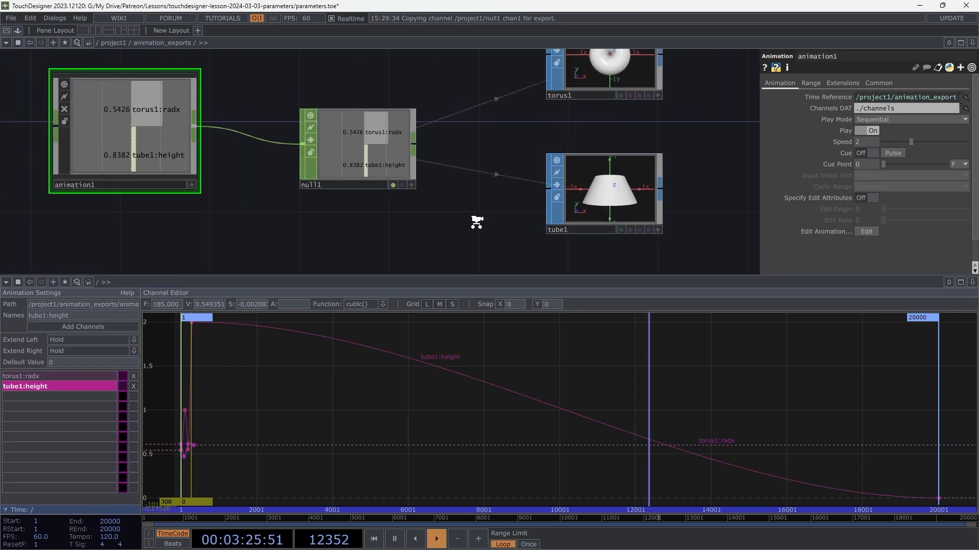
pyautogui.moveTo(486, 203); pyautogui.dragTo(477, 223)
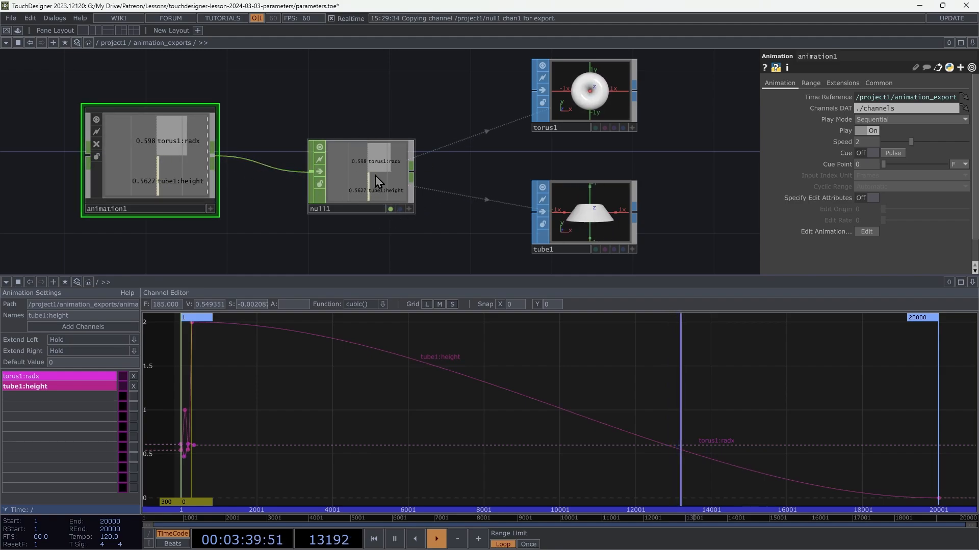
pyautogui.click(576, 120)
pyautogui.click(570, 193)
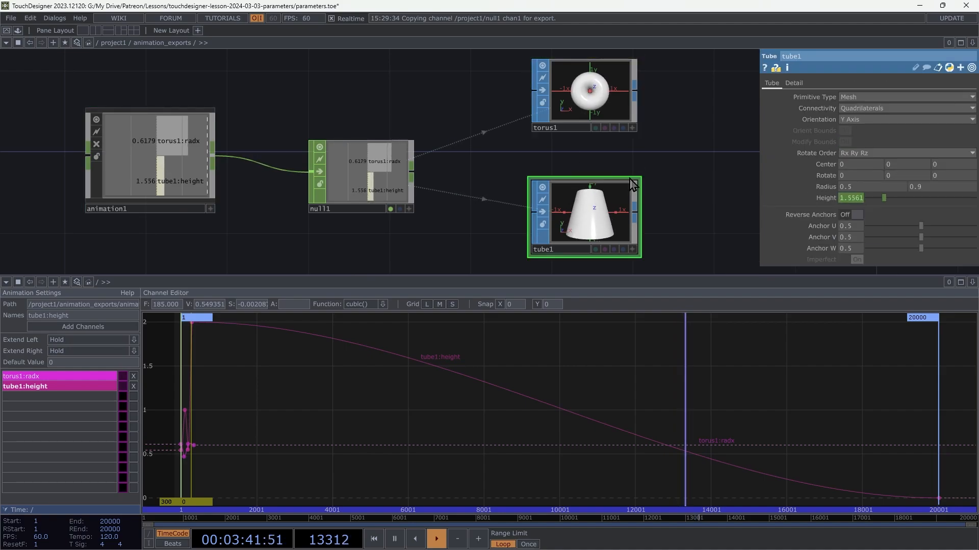
pyautogui.click(592, 99)
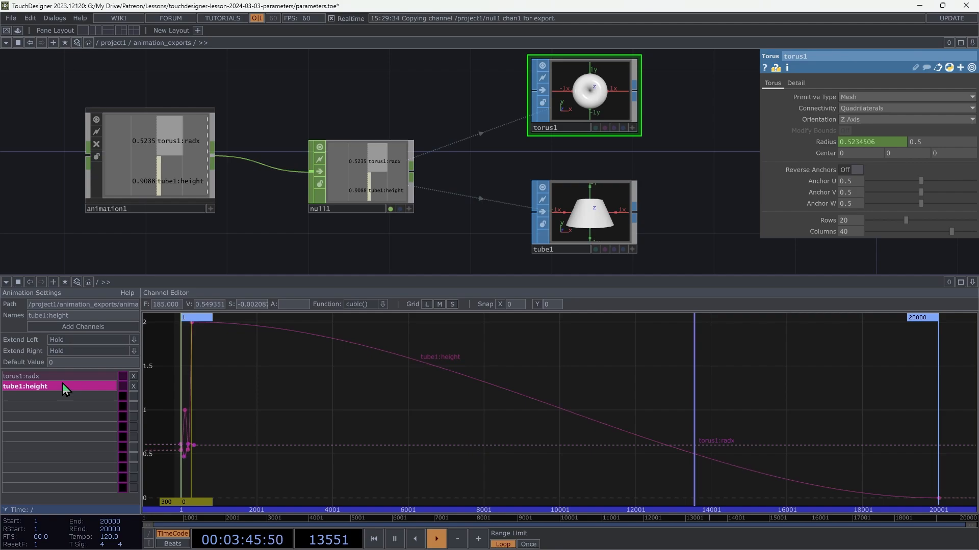
# Step: Select the torus1:radx and tube1:height channels together and examine the early part of their curves
pyautogui.moveTo(63, 379); pyautogui.dragTo(81, 388)
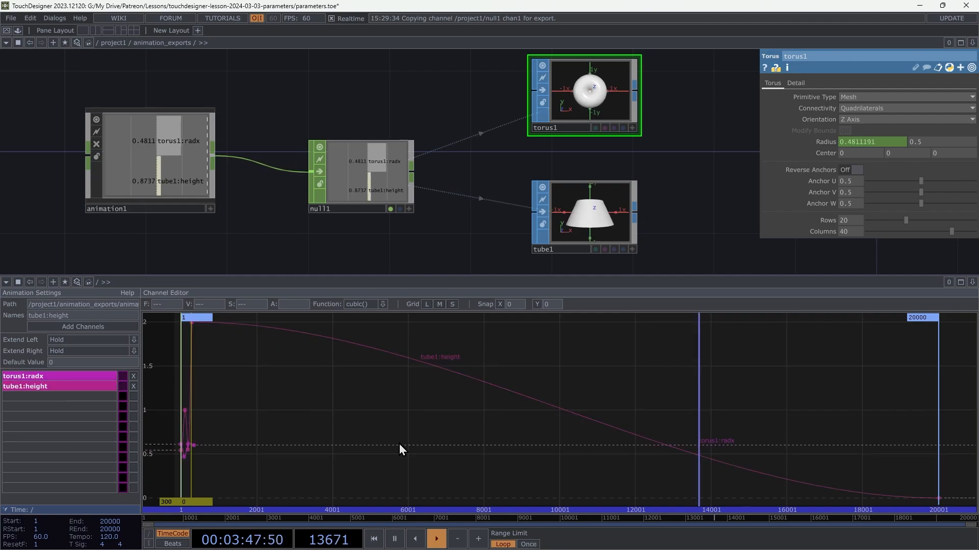
pyautogui.moveTo(293, 397); pyautogui.dragTo(735, 437, button='middle')
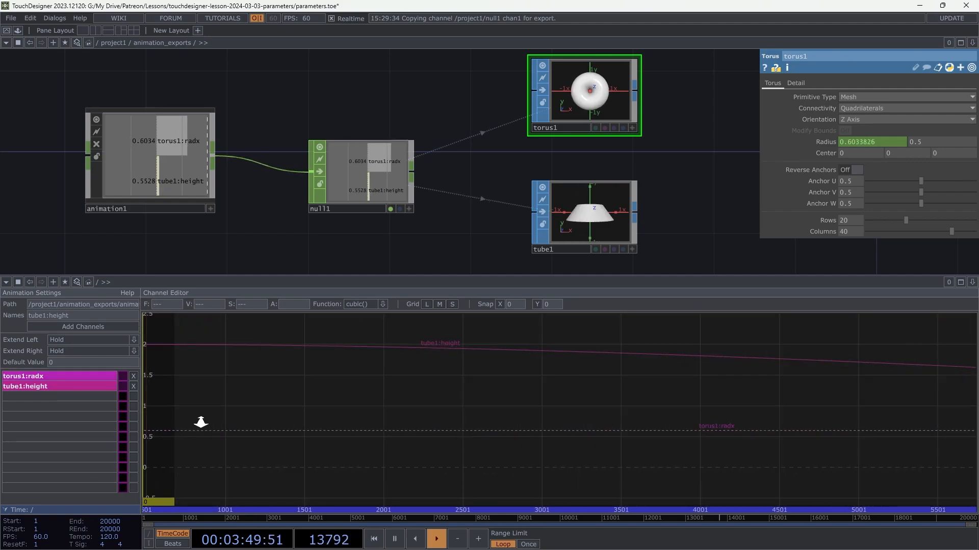
pyautogui.moveTo(201, 419); pyautogui.dragTo(388, 399, button='middle')
pyautogui.moveTo(489, 397); pyautogui.dragTo(769, 395)
pyautogui.moveTo(388, 426); pyautogui.dragTo(618, 400)
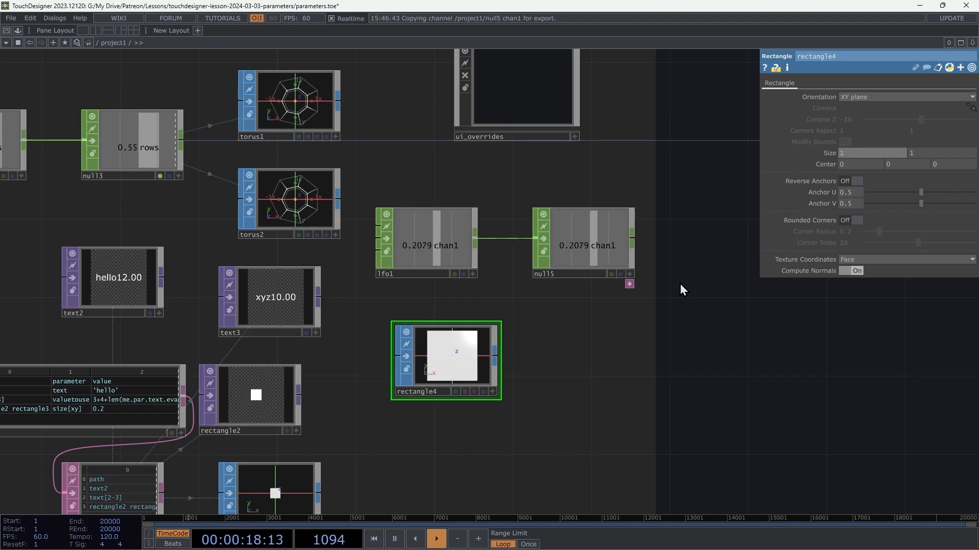
# Step: Turn on null5's export to rectangle4's Size, and paste a copy of rectangle4 below it to check its operator info
pyautogui.click(614, 277)
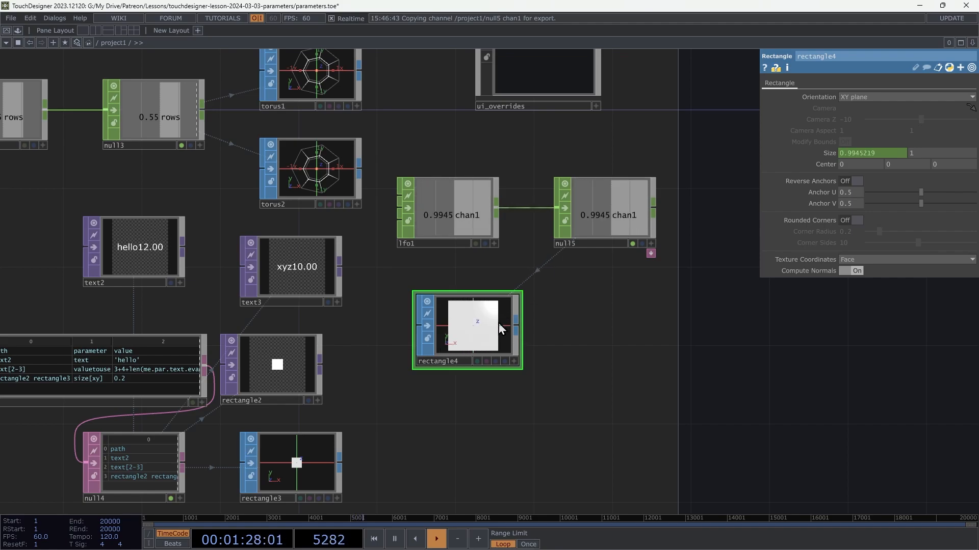
pyautogui.hotkey('ctrl', 'v')
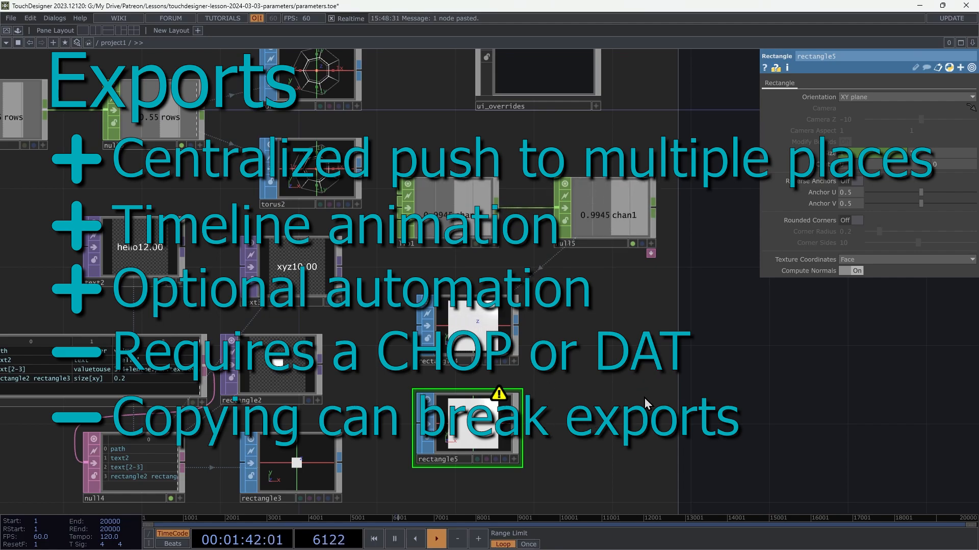
pyautogui.middleClick(492, 413)
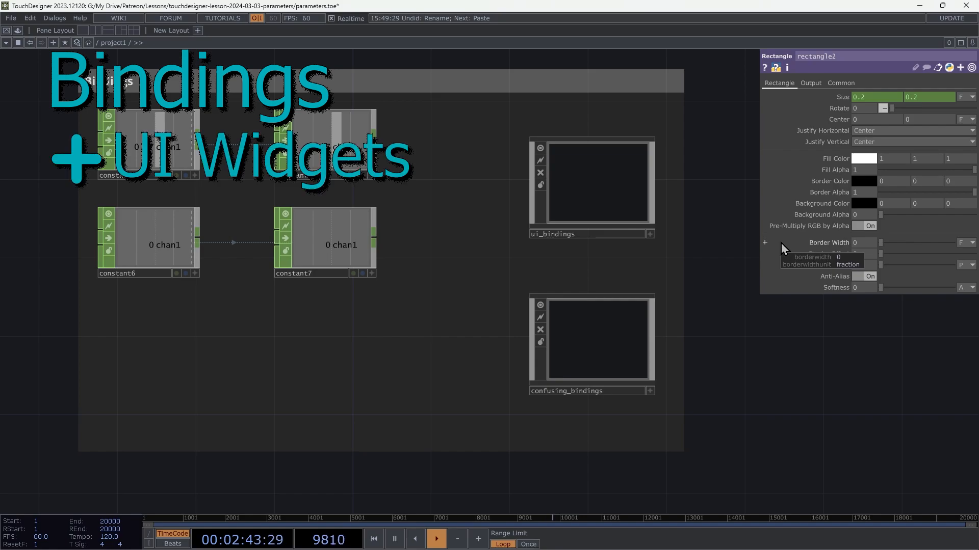
# Step: Enter the ui_bindings component, set the horizontal slider bound to box2's Scale to about 0.66, and return to project1
pyautogui.doubleClick(632, 192)
pyautogui.moveTo(613, 382); pyautogui.dragTo(596, 380)
pyautogui.click(629, 380)
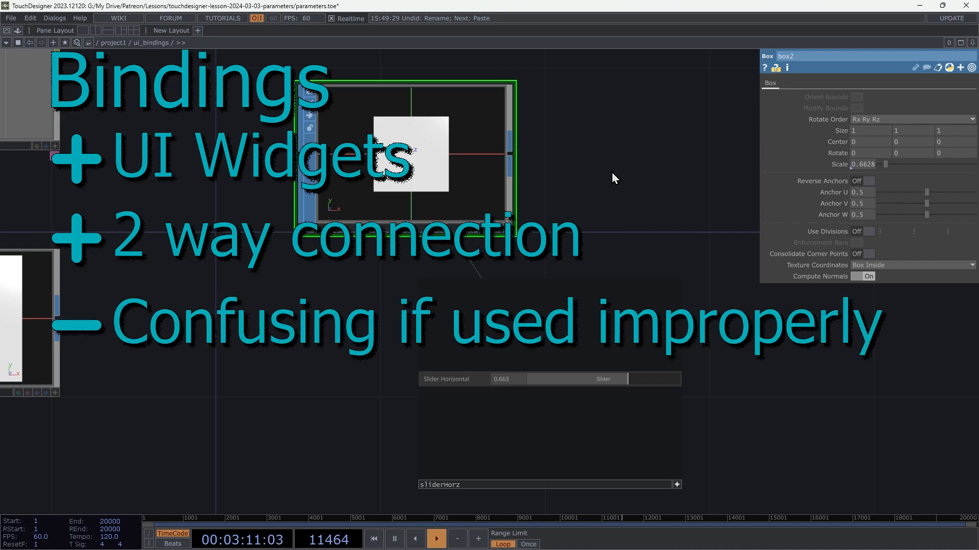
pyautogui.press('u')
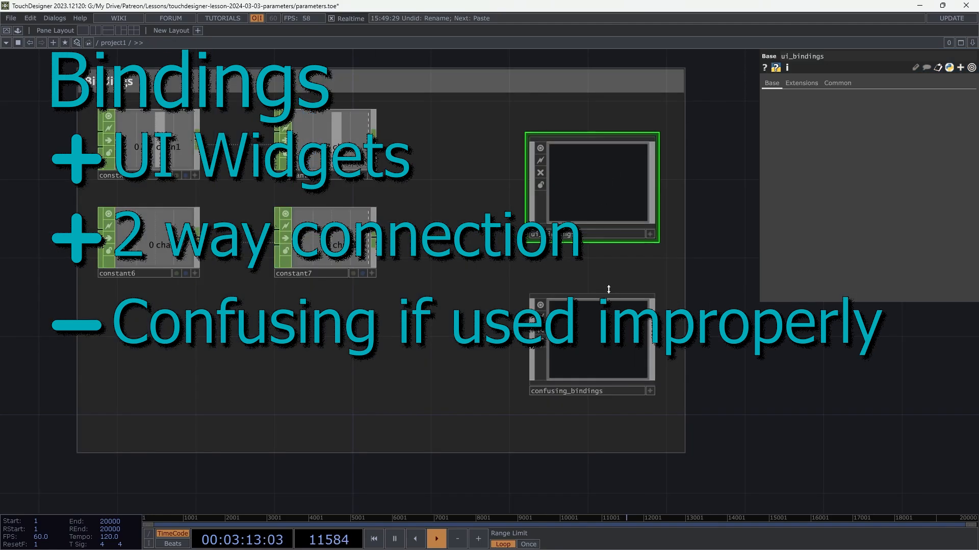
# Step: Enter the confusing_bindings component and open its parent parameters in a floating window beside the network
pyautogui.click(625, 332)
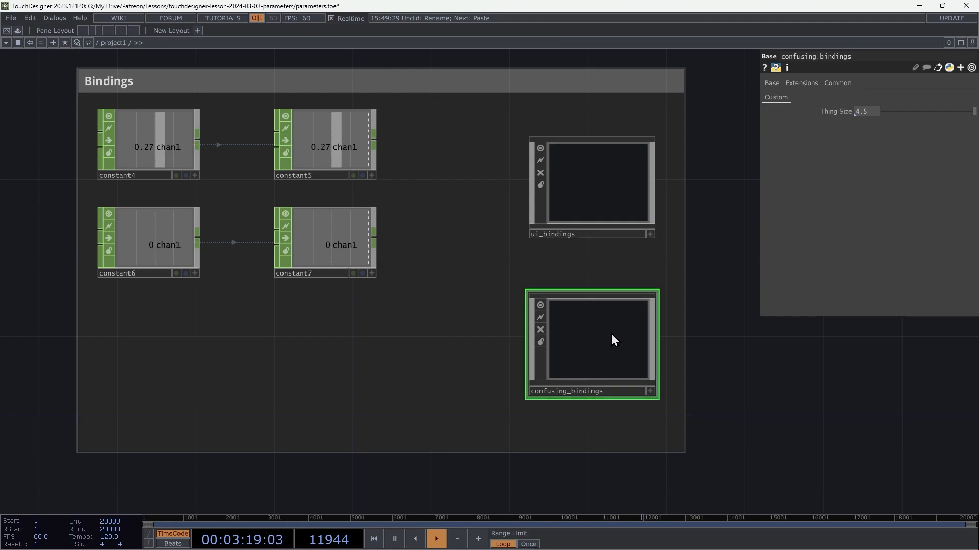
pyautogui.scroll(5, 658, 378)
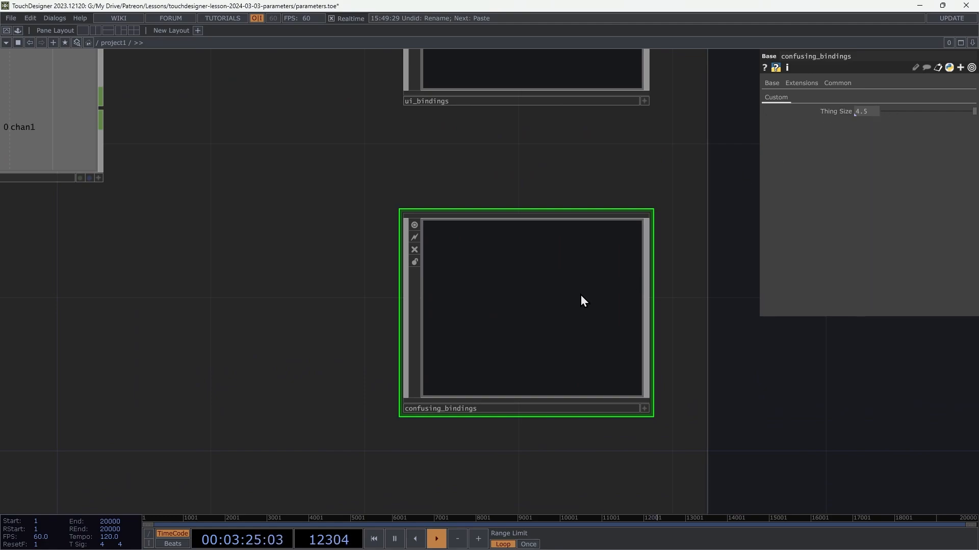
pyautogui.scroll(2, 549, 284)
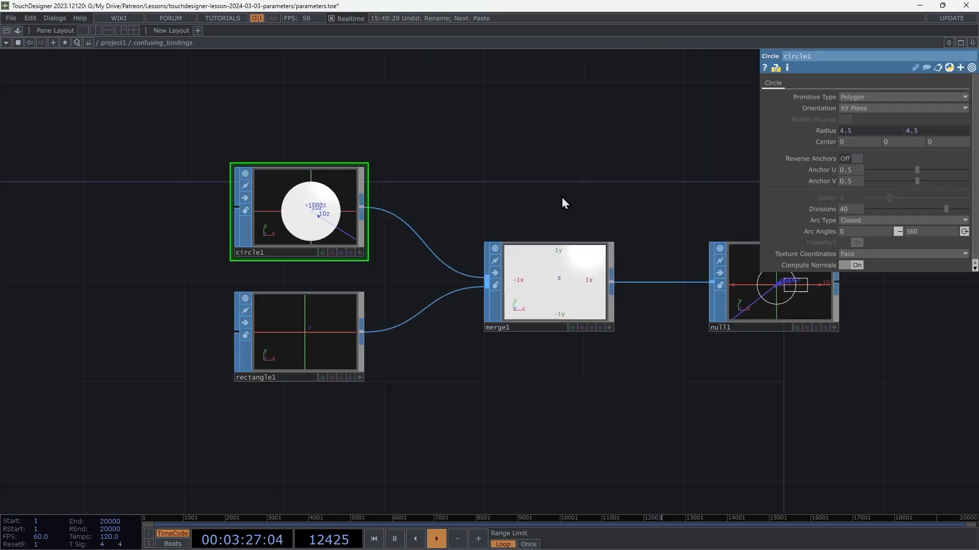
pyautogui.rightClick(574, 166)
pyautogui.click(622, 134)
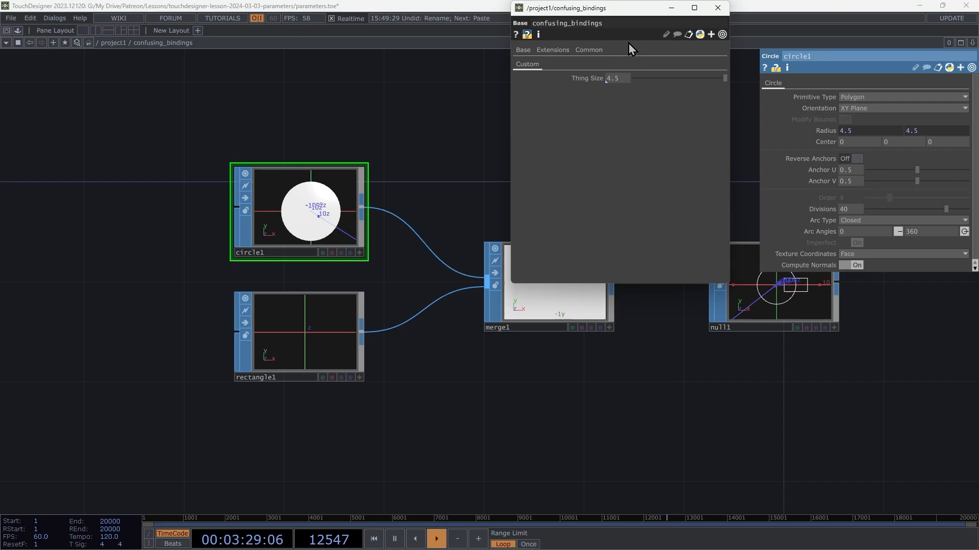
pyautogui.moveTo(634, 13); pyautogui.dragTo(149, 194)
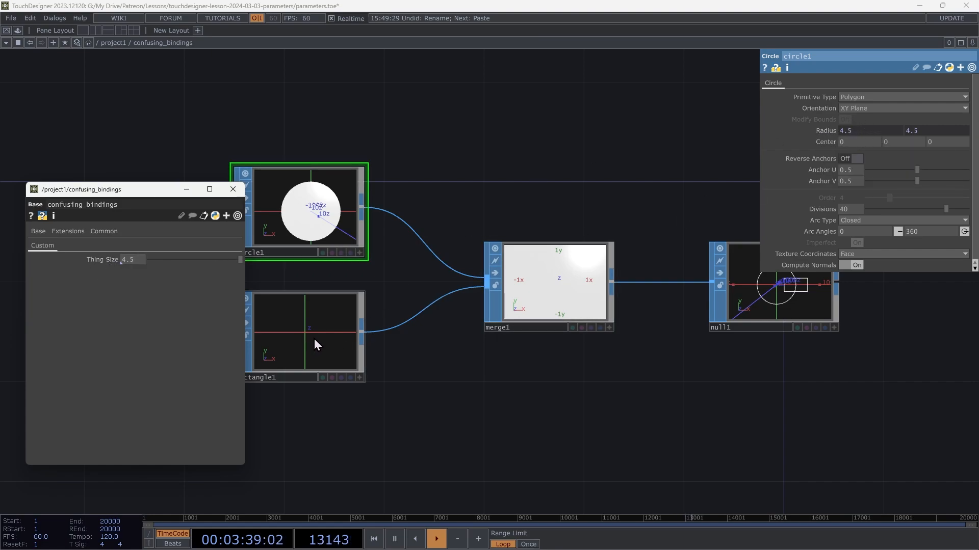
# Step: Inspect rectangle1's Center and the parent component's Thing Size parameter
pyautogui.click(326, 319)
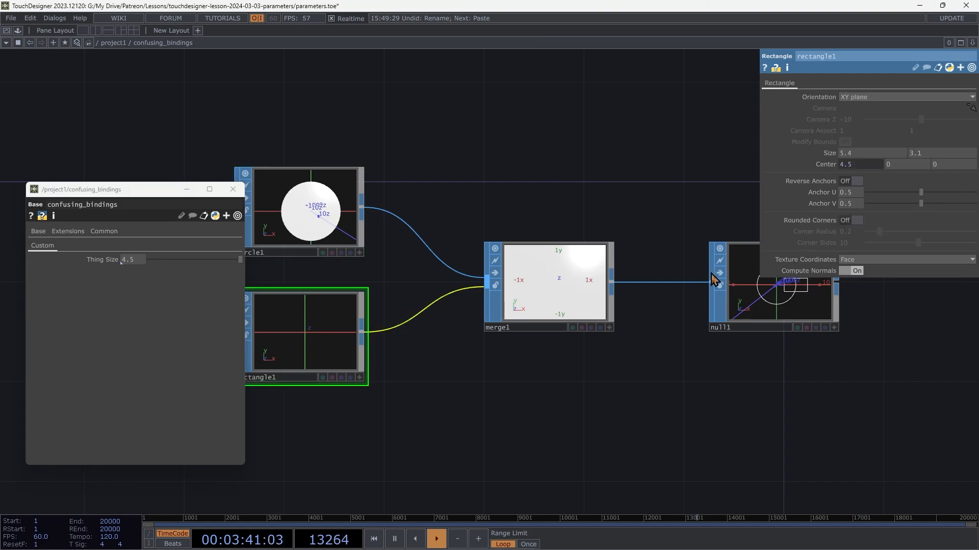
pyautogui.moveTo(876, 351); pyautogui.dragTo(869, 386)
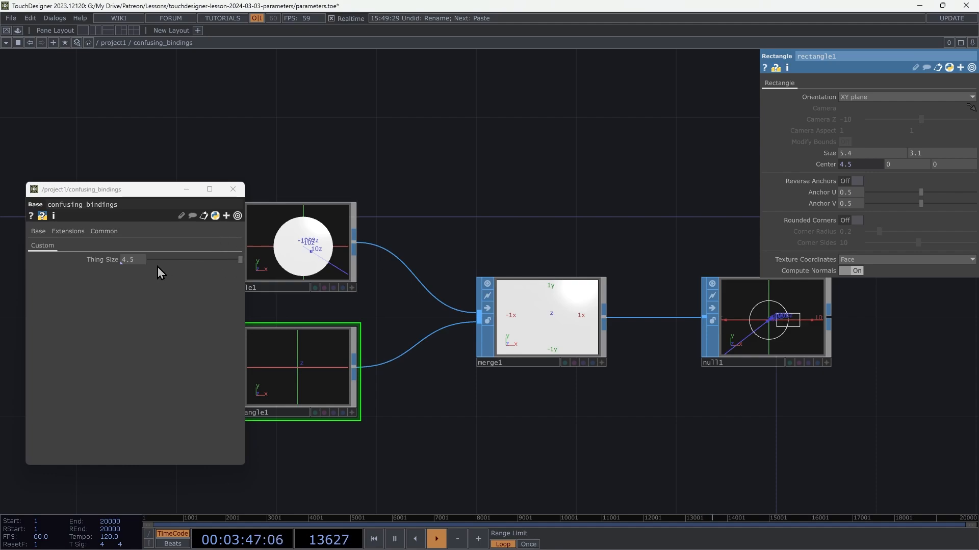
pyautogui.moveTo(138, 260)
pyautogui.mouseDown(button='middle')
pyautogui.moveTo(145, 250)
pyautogui.moveTo(135, 245)
pyautogui.moveTo(135, 259)
pyautogui.mouseUp(button='middle')
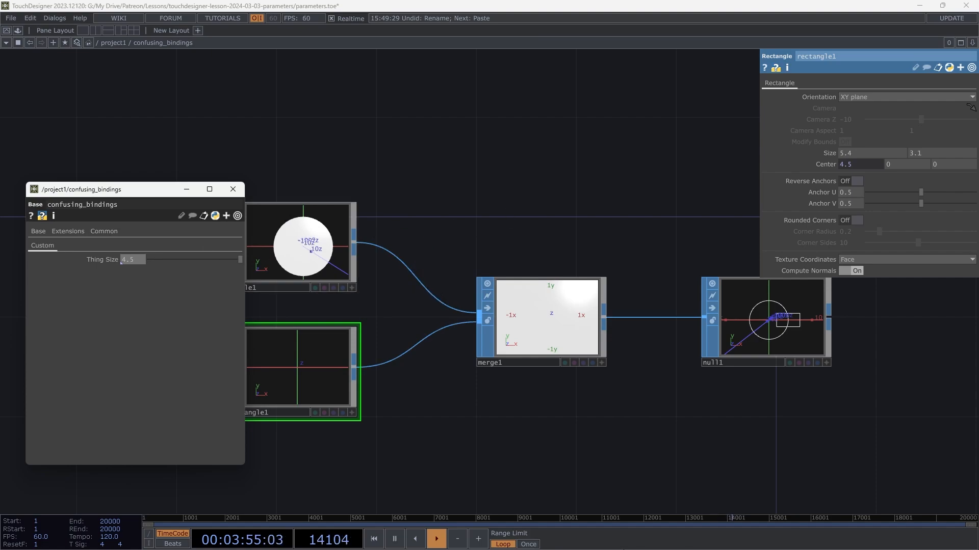
# Step: Set circle1's bound Radius to 5.7
pyautogui.click(310, 240)
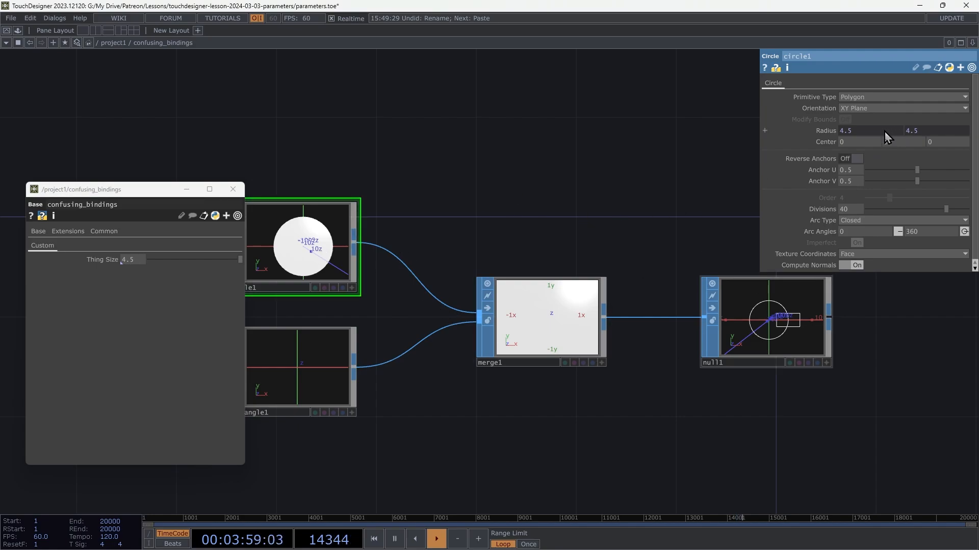
pyautogui.moveTo(884, 130); pyautogui.dragTo(885, 137, button='middle')
pyautogui.moveTo(805, 159); pyautogui.dragTo(748, 157, button='middle')
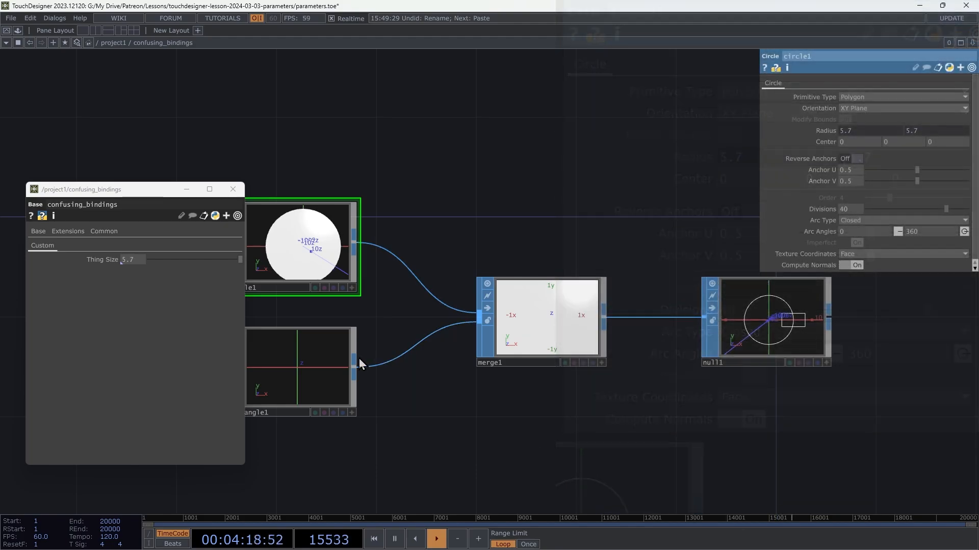
# Step: Expand rectangle1's Center to show its parent().par.Thingsize binding, and set the bound X value to 5.9
pyautogui.click(310, 344)
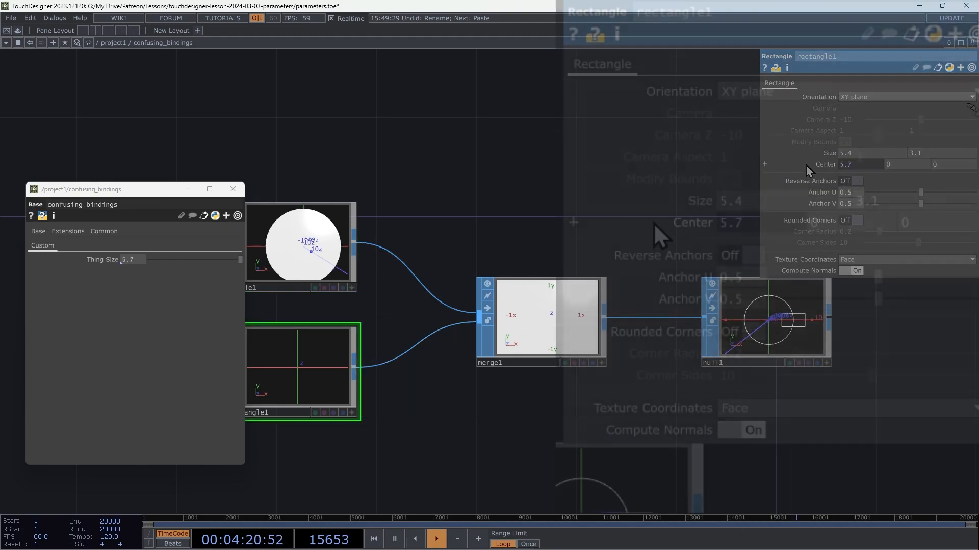
pyautogui.click(816, 165)
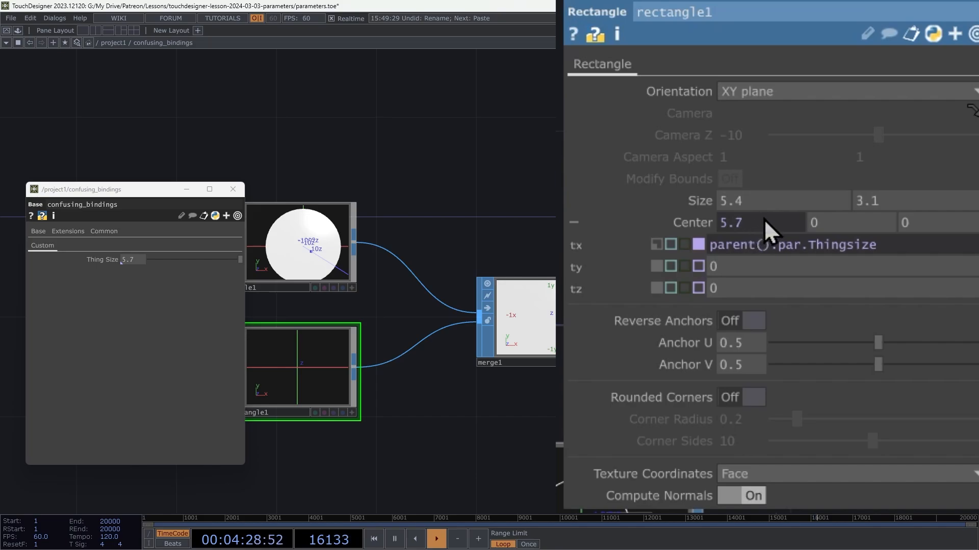
pyautogui.moveTo(768, 218)
pyautogui.mouseDown(button='middle')
pyautogui.moveTo(774, 203)
pyautogui.moveTo(811, 202)
pyautogui.moveTo(775, 203)
pyautogui.moveTo(821, 237)
pyautogui.moveTo(858, 237)
pyautogui.moveTo(768, 218)
pyautogui.mouseUp(button='middle')
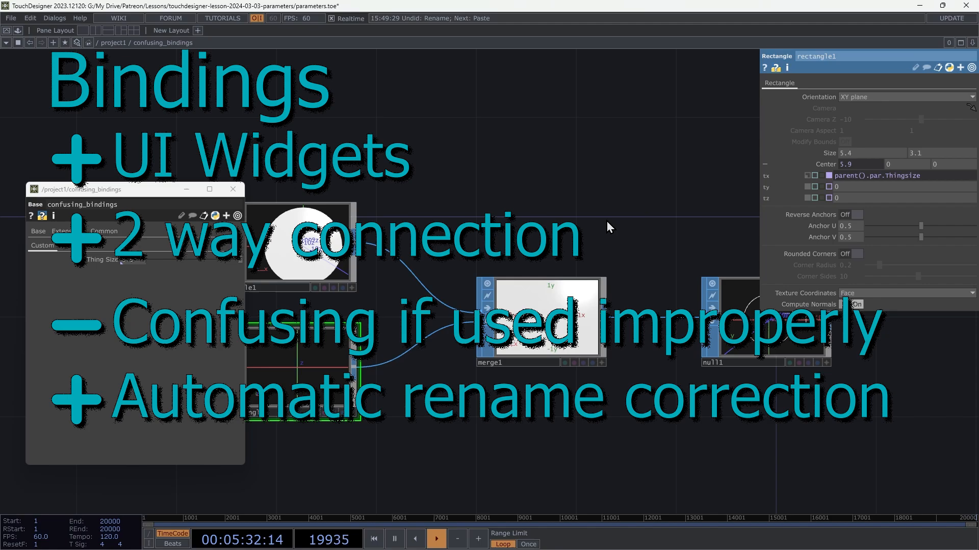
# Step: Customize the parent component, rename its Thingsize parameter to Asdf, and check the binding reference on rectangle1's Center X
pyautogui.rightClick(591, 216)
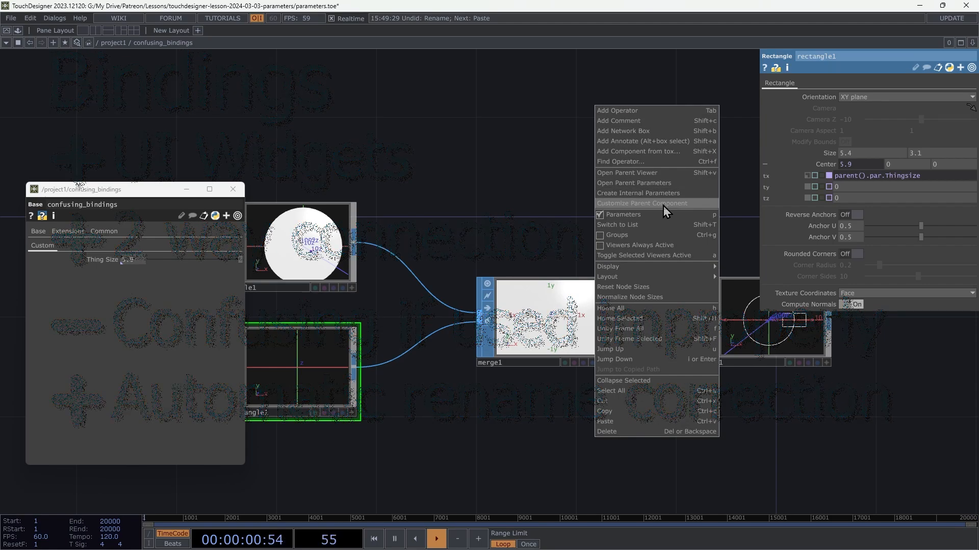
pyautogui.click(663, 206)
pyautogui.doubleClick(685, 101)
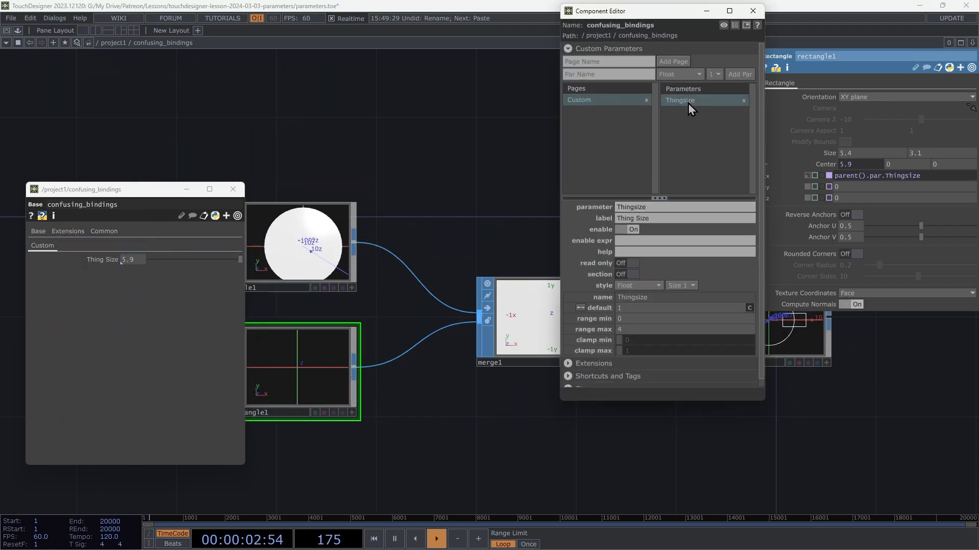
pyautogui.write('Asdf')
pyautogui.press('Return')
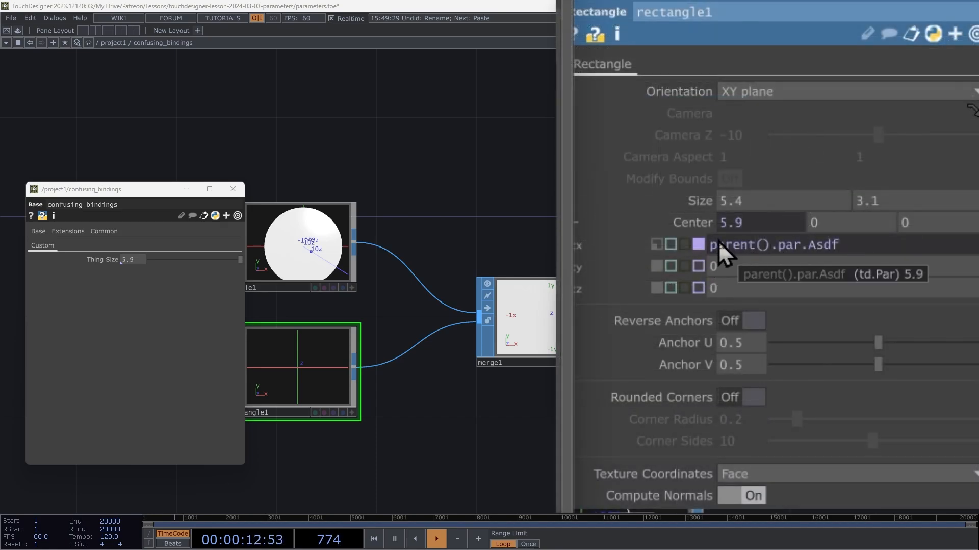
pyautogui.moveTo(830, 240)
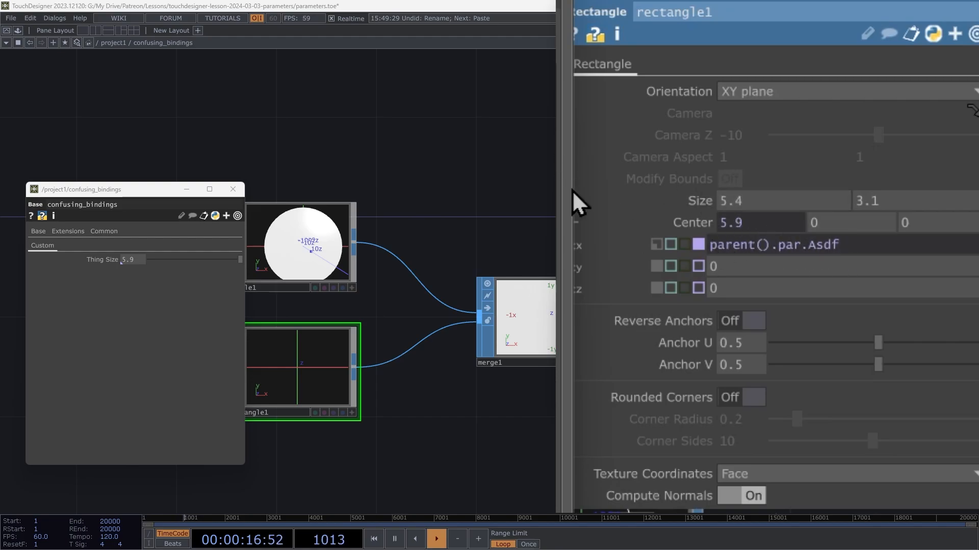
pyautogui.moveTo(784, 247)
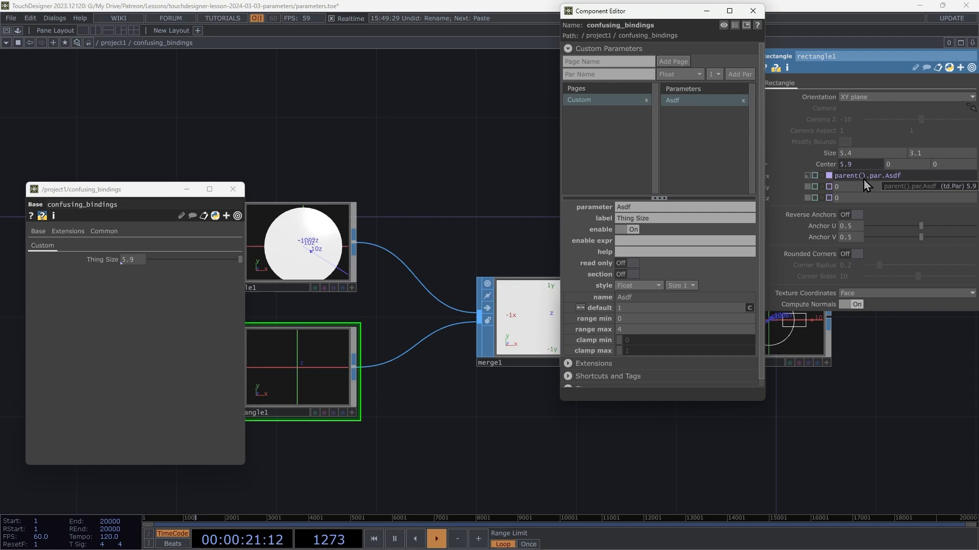
pyautogui.moveTo(904, 173)
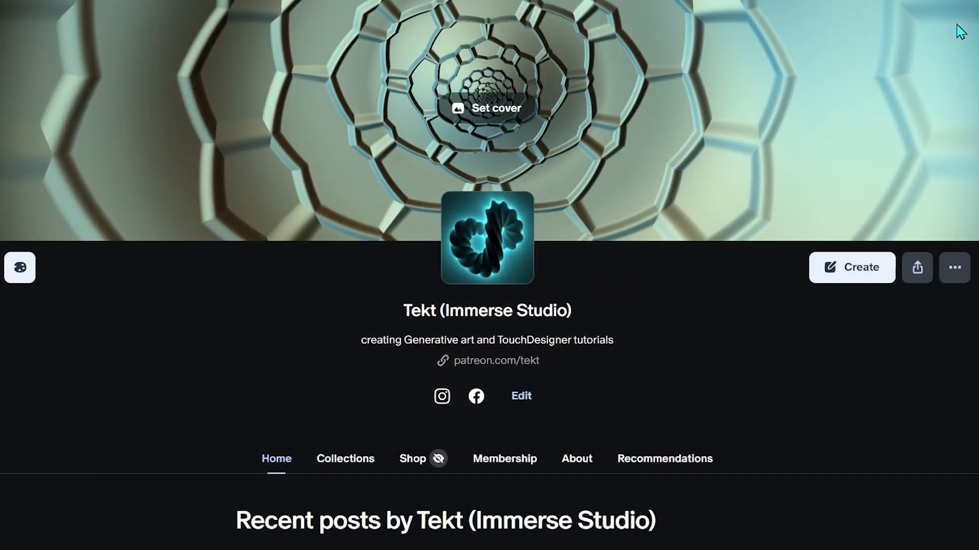
# Step: Switch to the Tekt (Immerse Studio) Patreon page and look through its recent posts
pyautogui.scroll(-11, 489, 275)
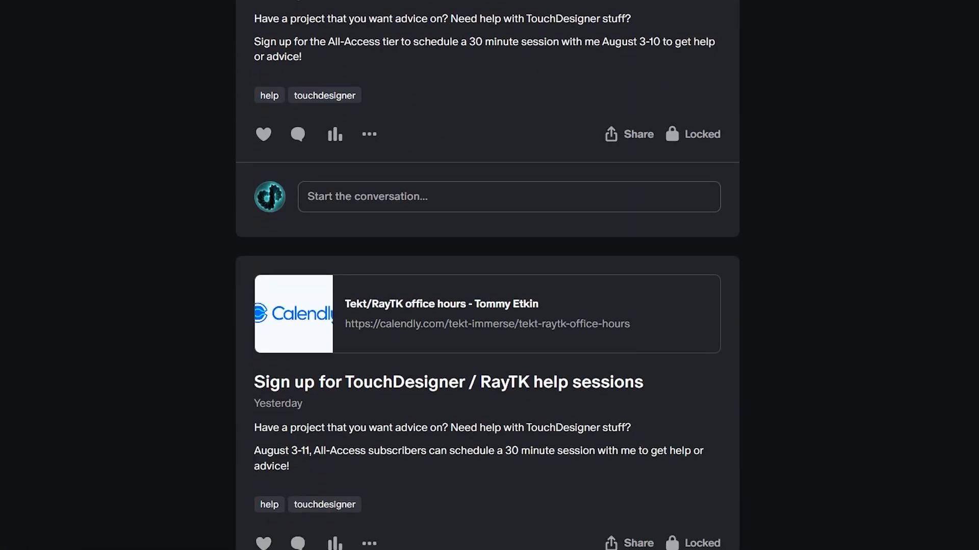
pyautogui.scroll(-20, 490, 275)
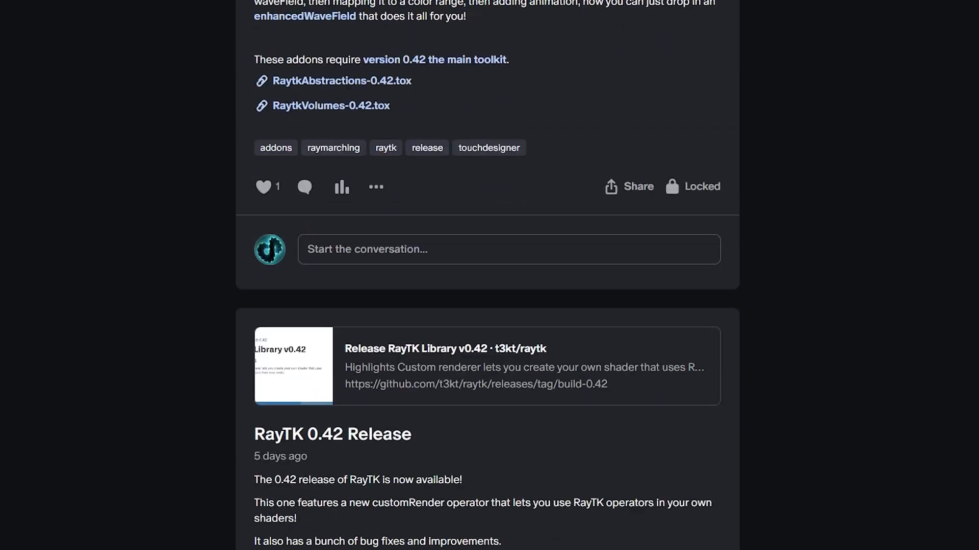
pyautogui.scroll(-20, 972, 165)
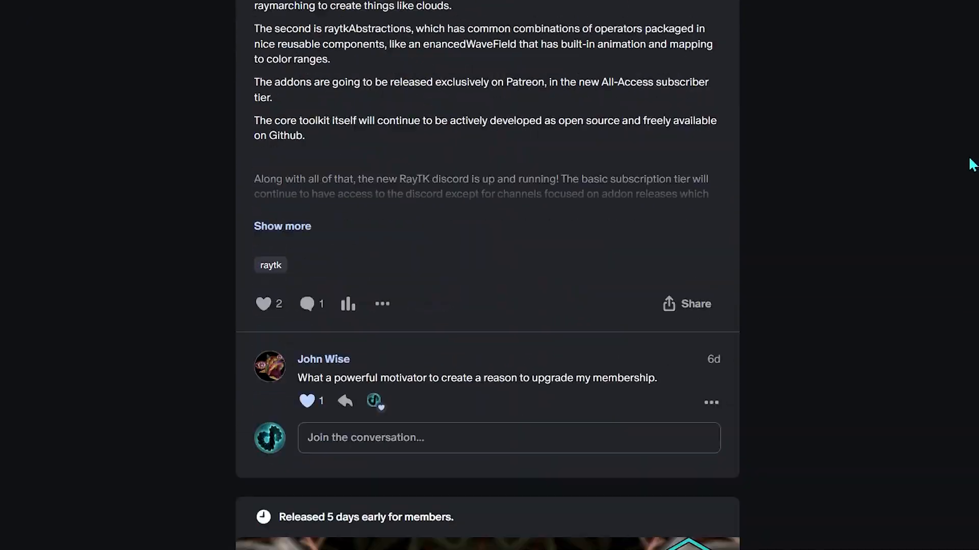
pyautogui.scroll(-20, 972, 165)
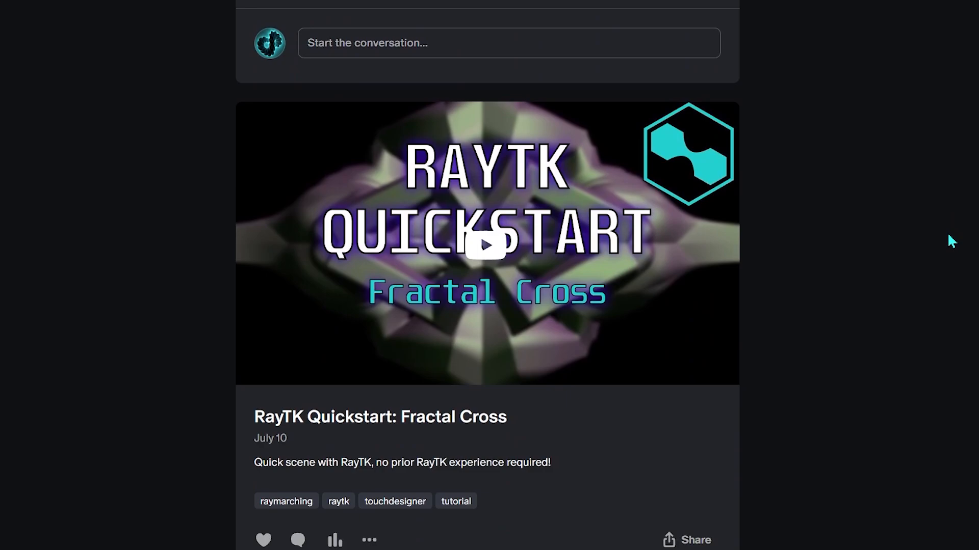